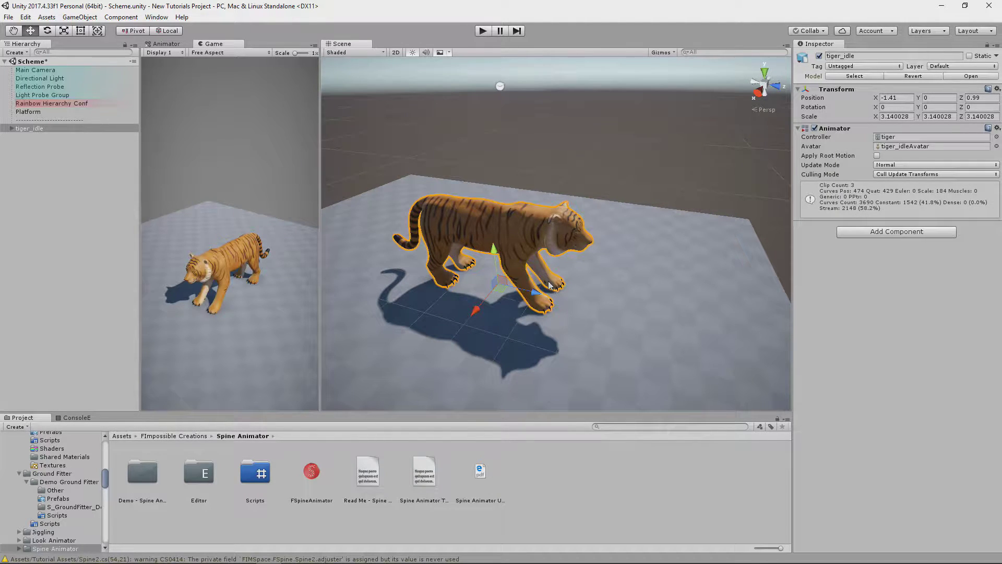
Step: Add the FSpine Animator component to the tiger and widen the Inspector so its bone fields are readable
click(858, 230)
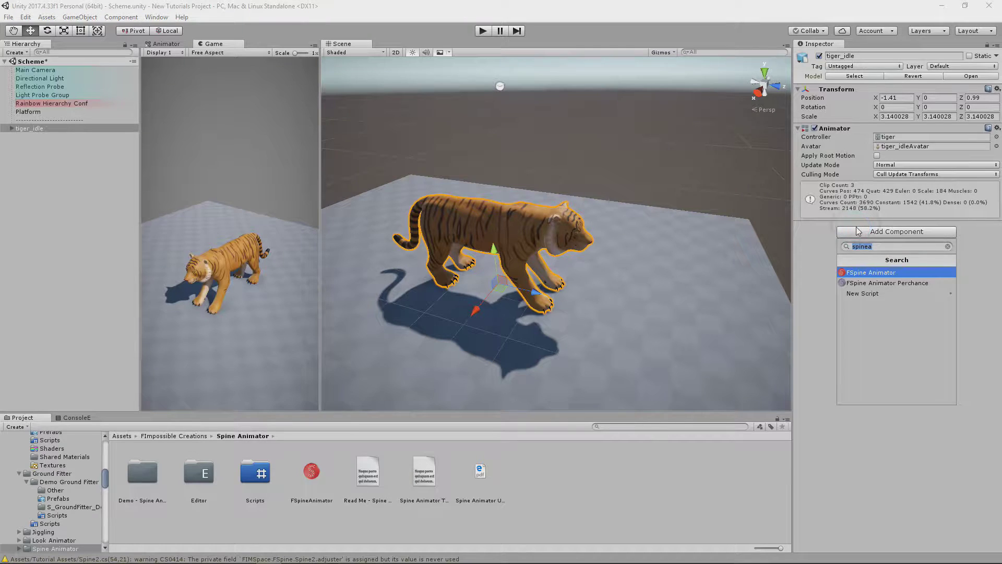
click(860, 272)
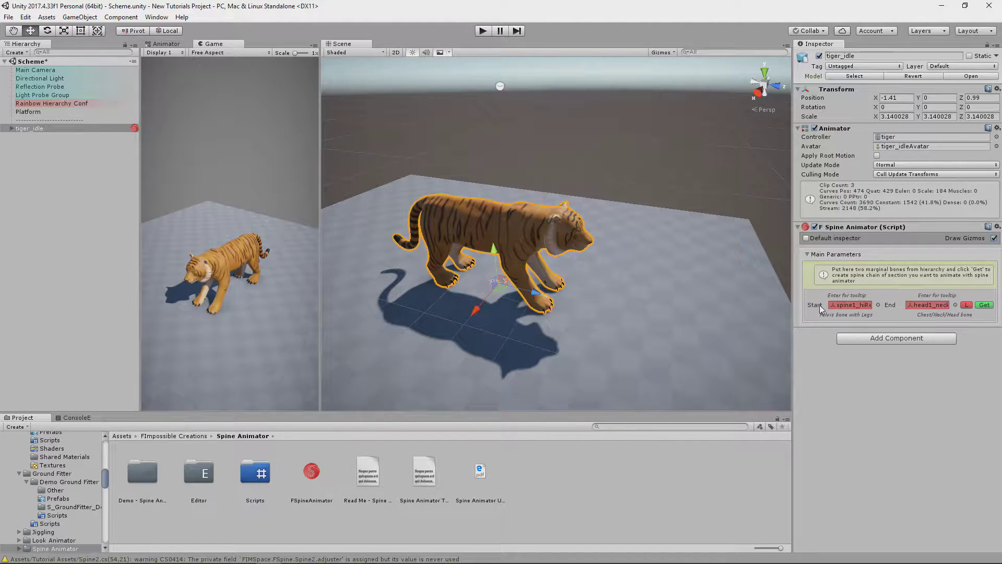
mouse_move(855, 295)
mouse_move(963, 308)
drag(792, 321, 692, 318)
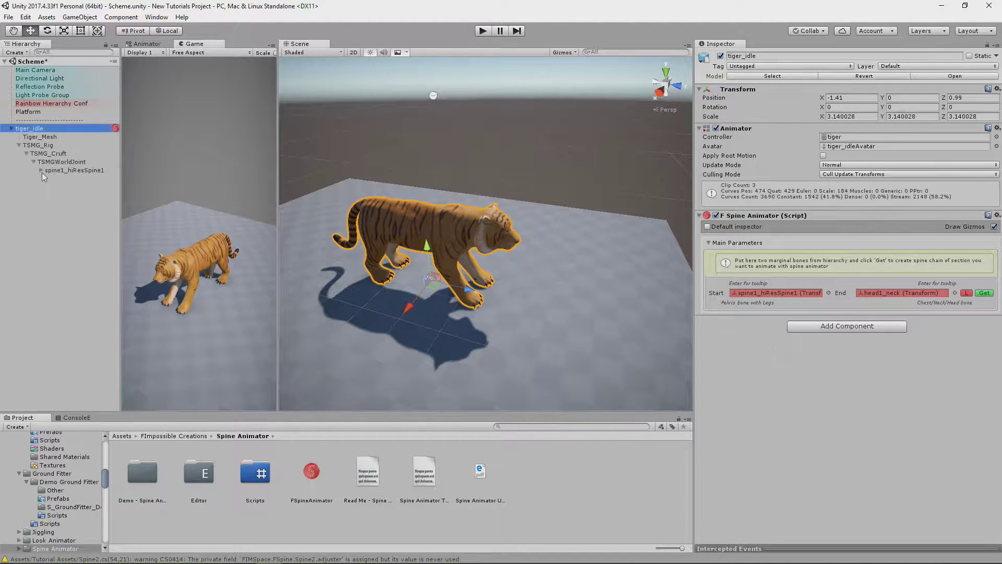
Step: Examine the tiger's hip and spine bones up to spine1_hiResSpine3, and return to the tiger_idle object
click(40, 172)
click(81, 179)
mouse_move(393, 221)
mouse_down()
mouse_move(397, 233)
mouse_move(384, 228)
mouse_up()
click(88, 195)
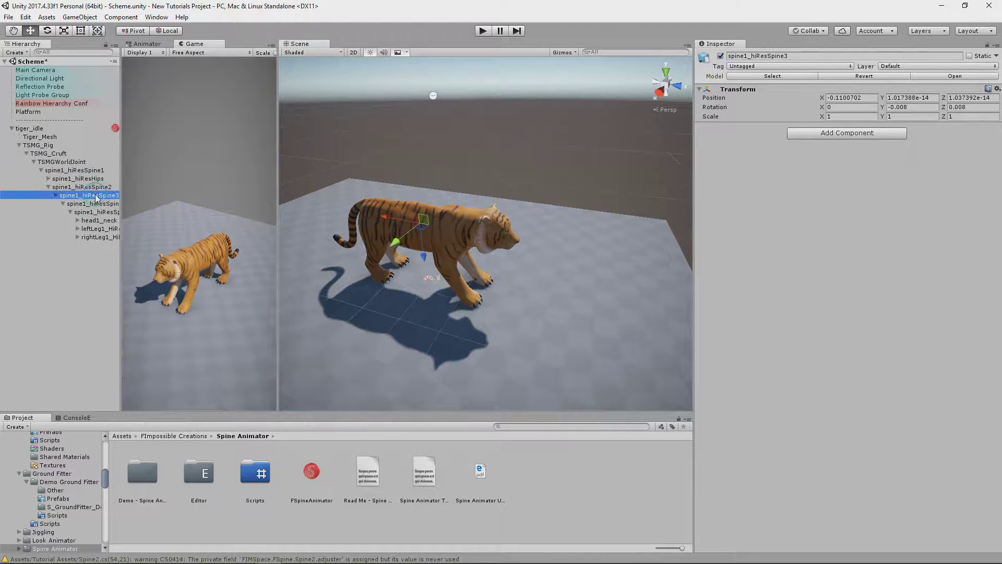
click(426, 230)
click(55, 129)
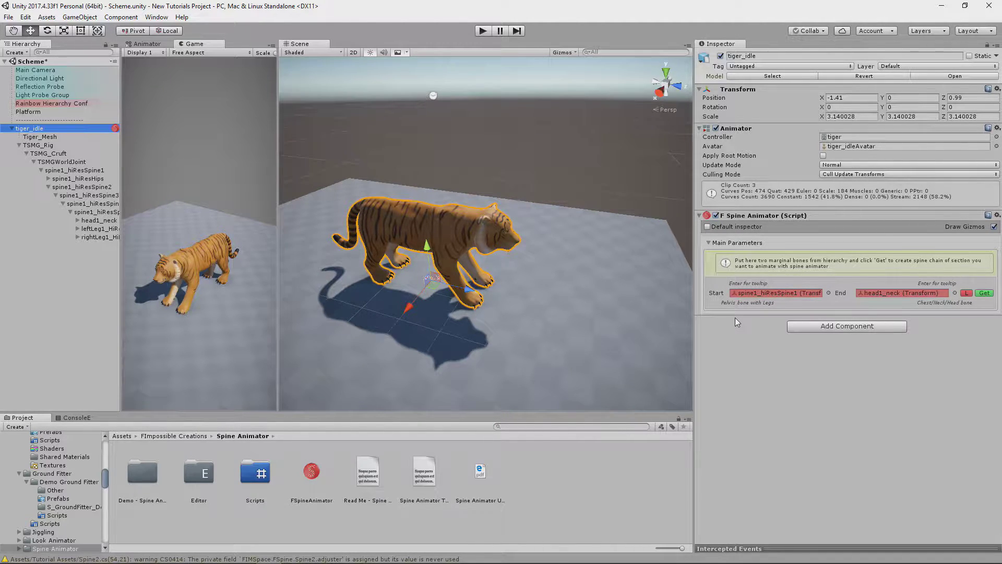
Step: Locate the start bone in the hierarchy and compare spine1_hiResSpine1 with its hips and spine1_hiResSpine2 child bones
click(769, 292)
click(86, 170)
click(86, 178)
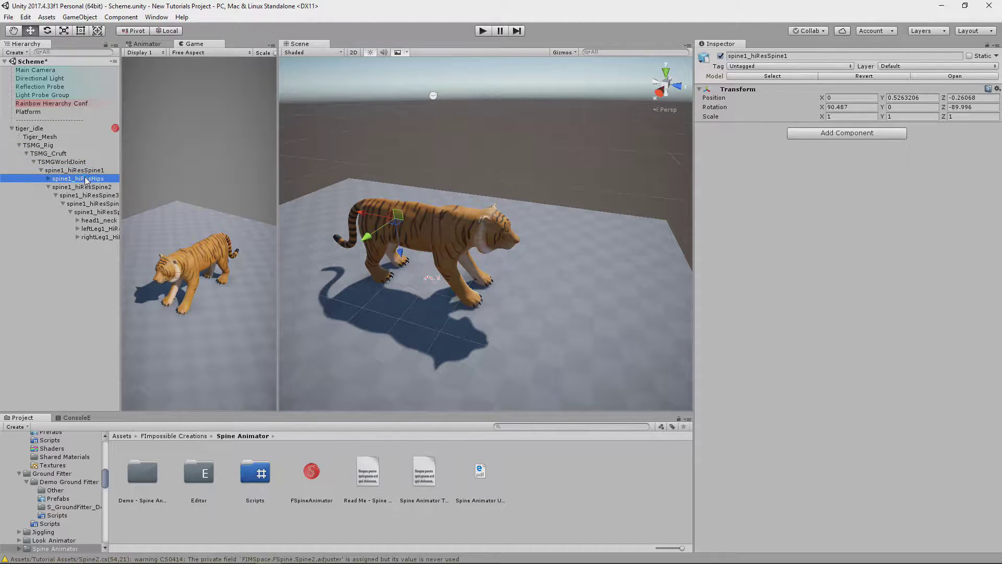
click(48, 187)
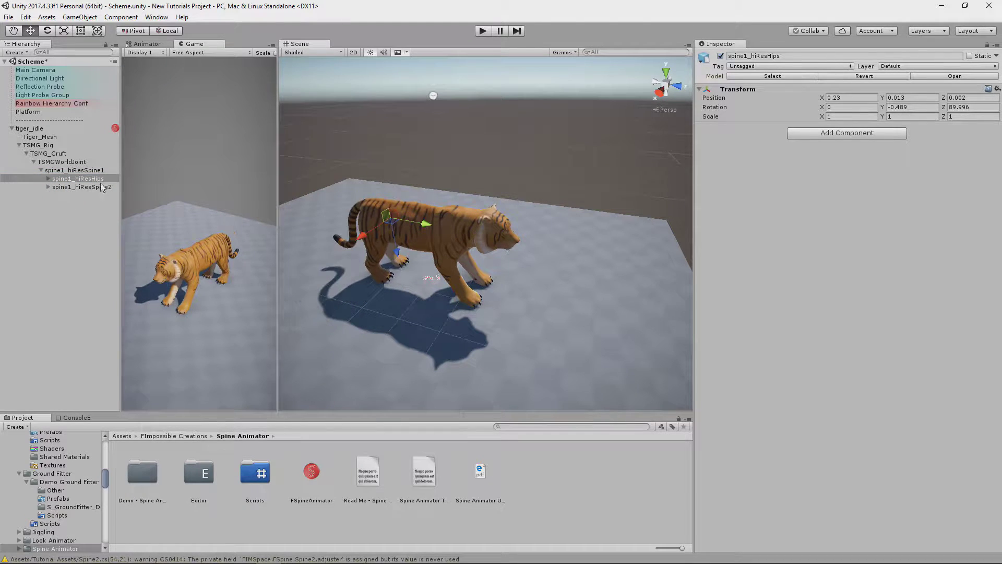
click(94, 188)
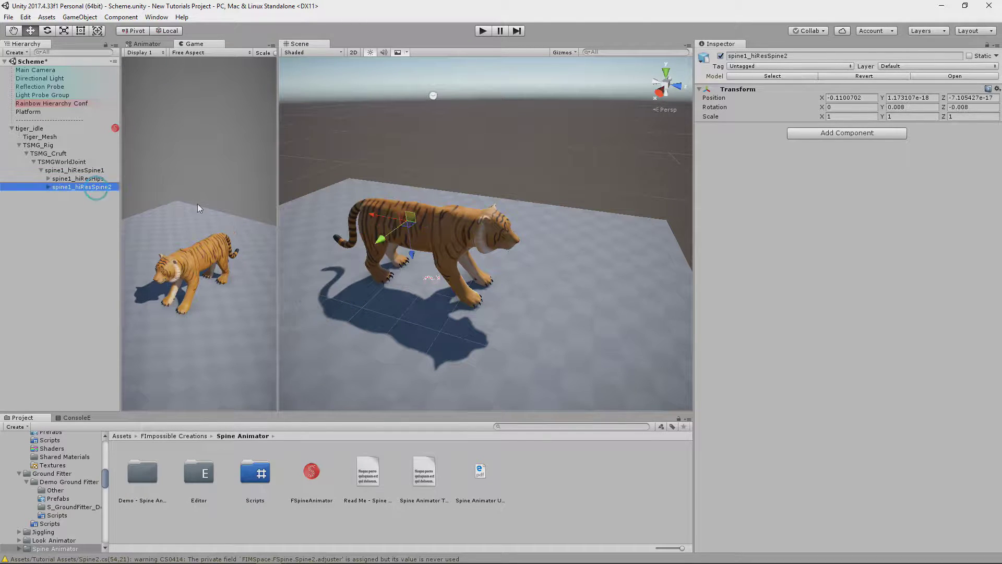
click(78, 170)
click(78, 129)
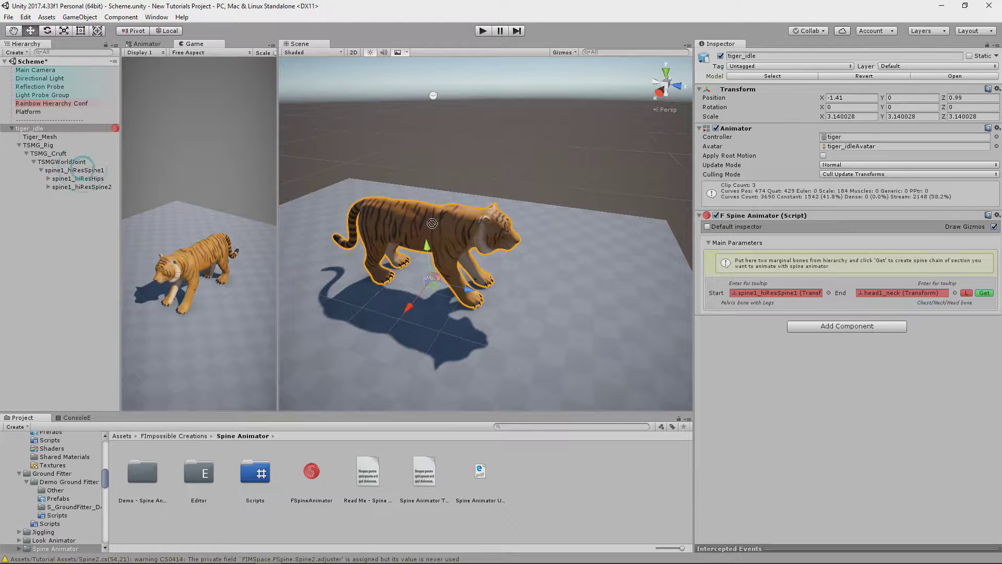
Step: Locate the assigned start and end bones in a widened Hierarchy and expand head1_neck to show its head bones
click(772, 293)
click(910, 292)
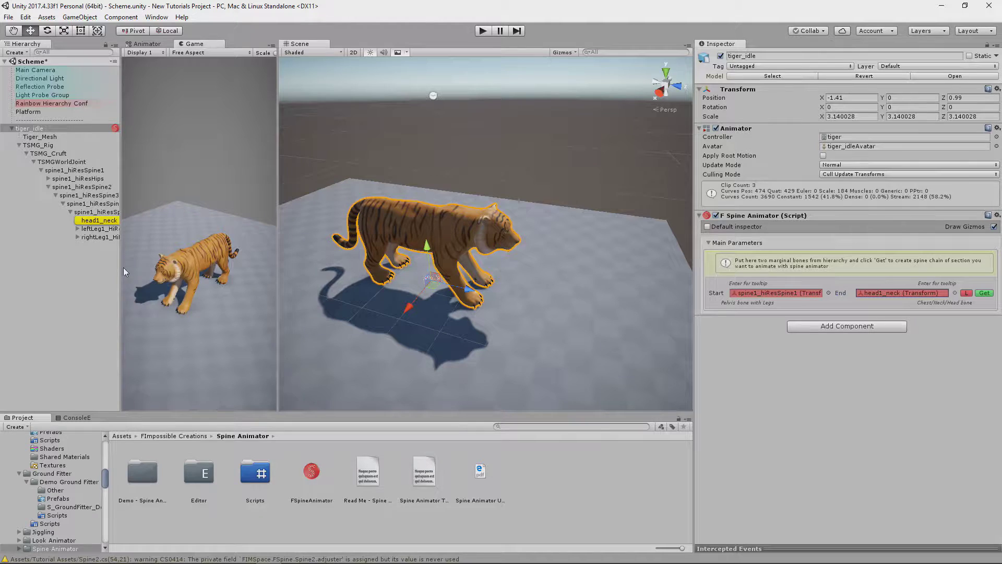
drag(122, 267, 184, 271)
click(78, 221)
click(86, 229)
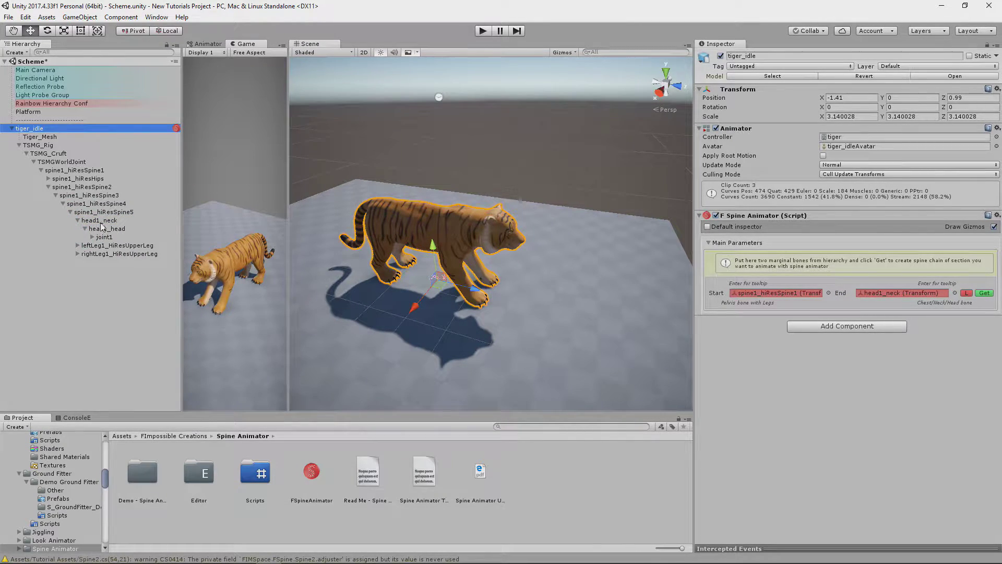
Step: Test-move the spine1_hiResSpine5, head1_neck and head1_head bones, undo the moves, and reselect tiger_idle
click(104, 212)
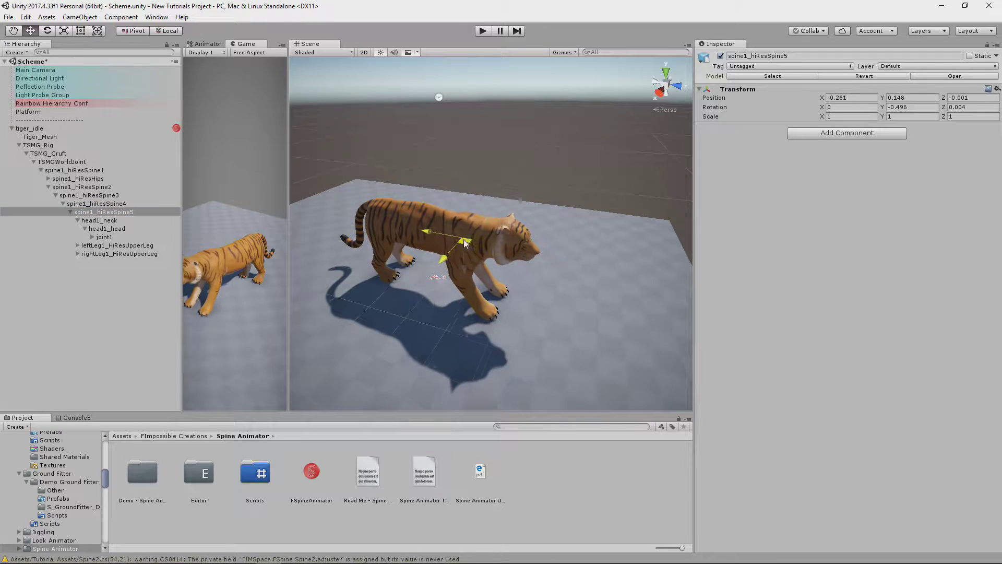
click(99, 220)
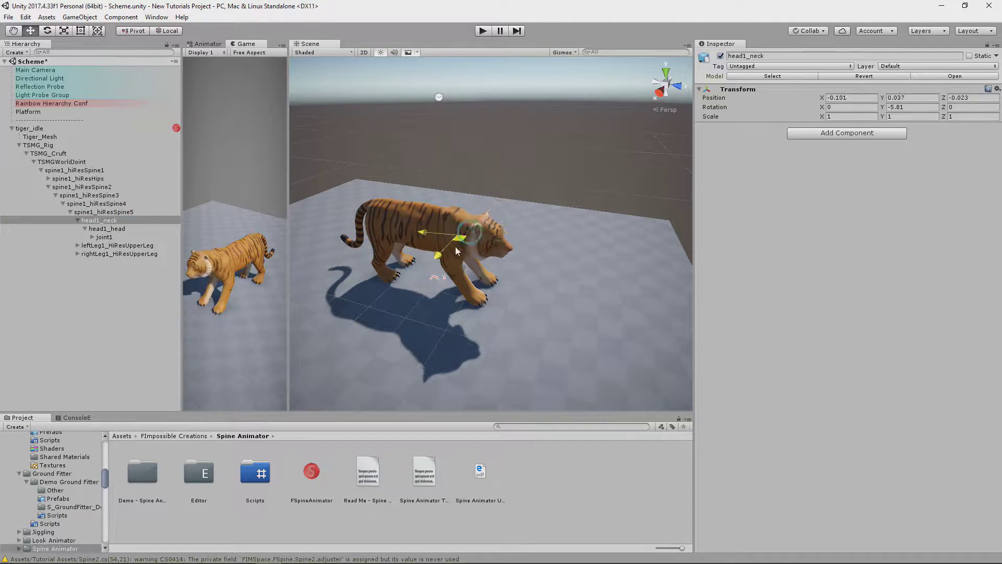
key(Down)
mouse_move(491, 229)
mouse_down()
mouse_move(480, 229)
mouse_move(490, 233)
mouse_up()
key(ctrl+z)
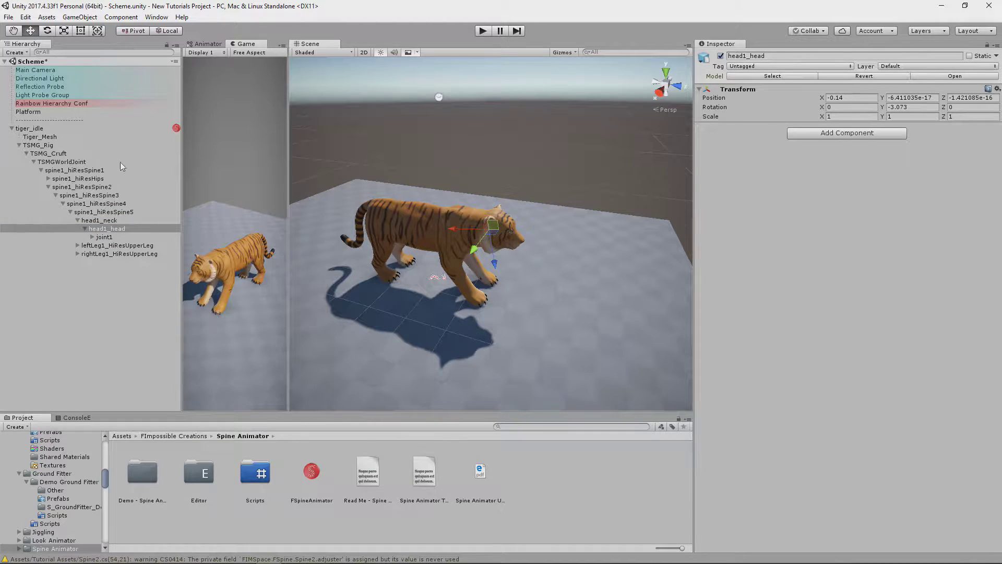
click(102, 128)
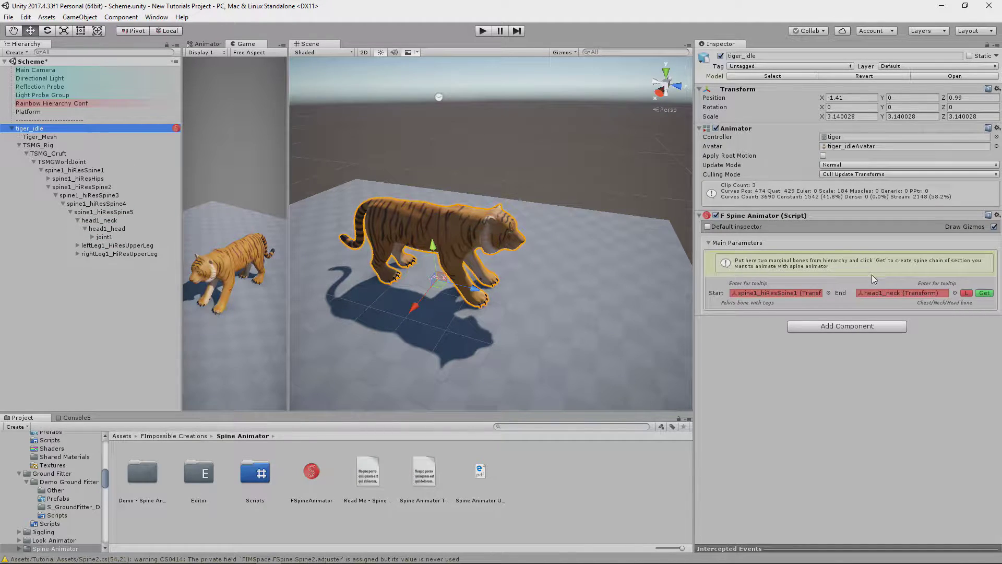
Step: Try to get the end bone automatically and locate the bone it assigned in the hierarchy
click(969, 291)
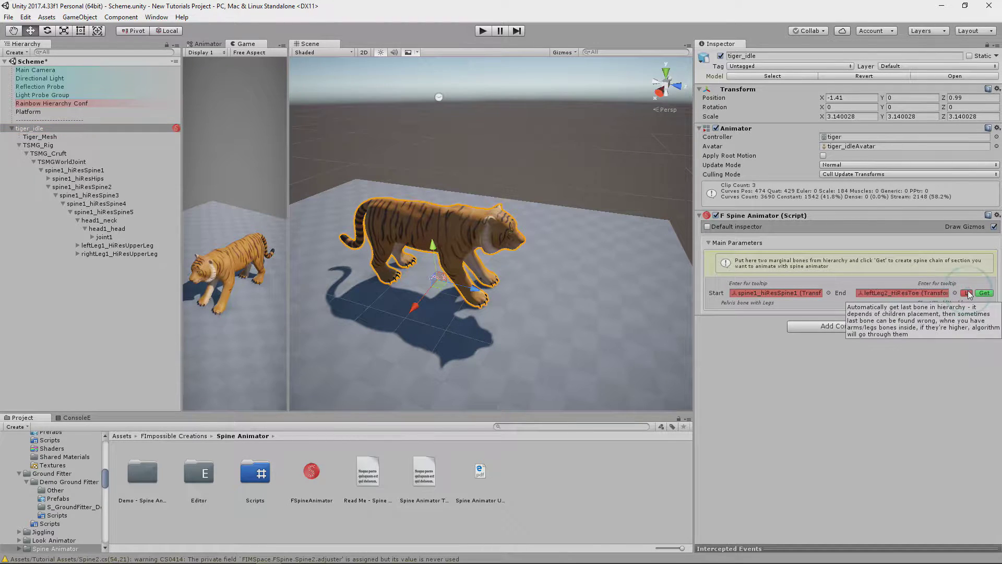
click(920, 294)
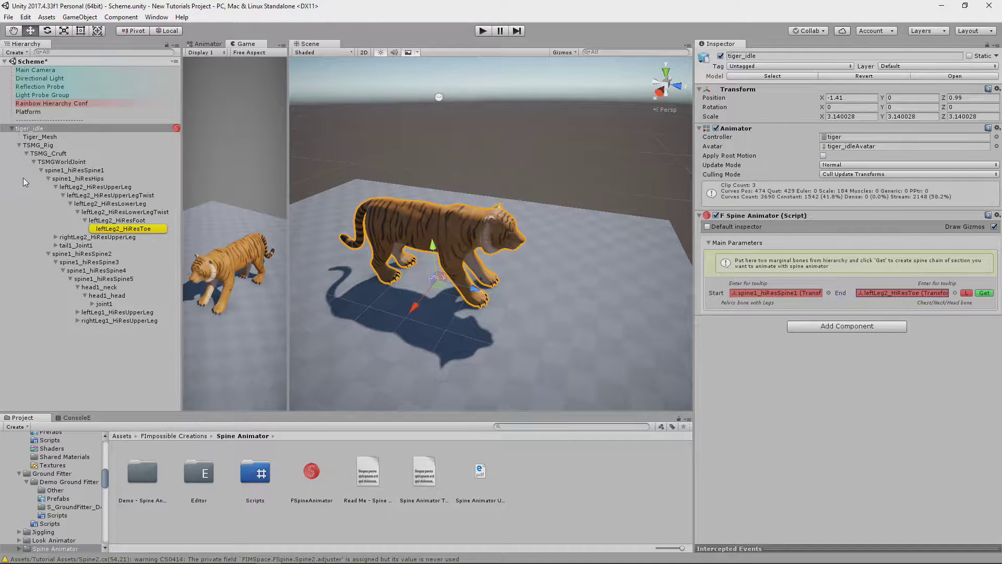
click(41, 171)
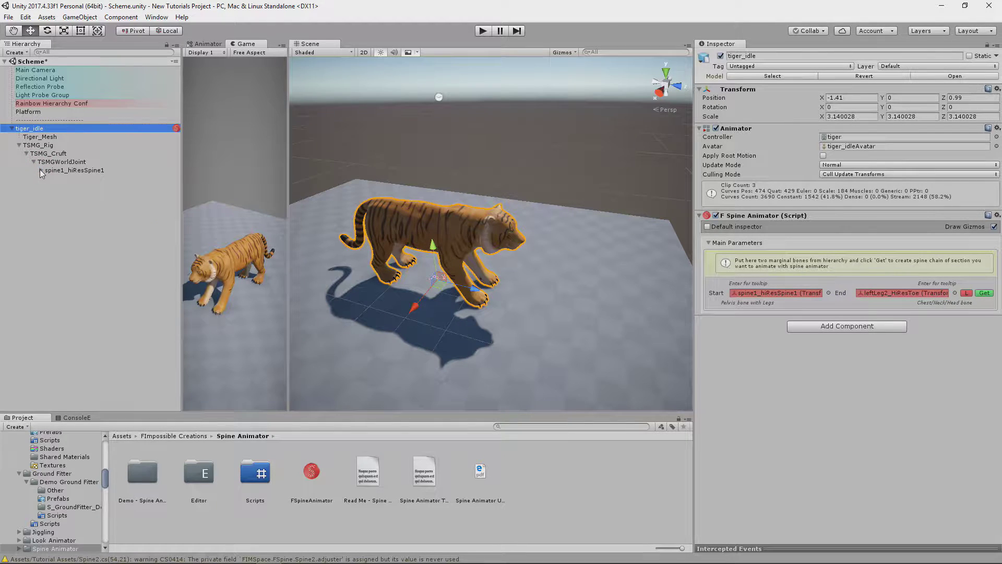
Step: Assign head1_head as the End bone of the Spine Animator and generate the spine chain
click(890, 292)
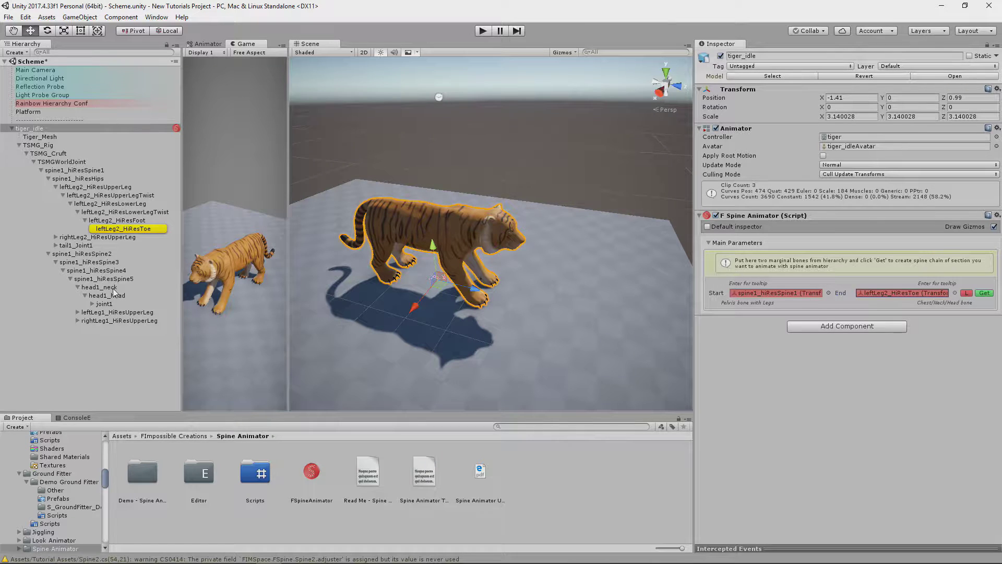
drag(113, 296, 891, 295)
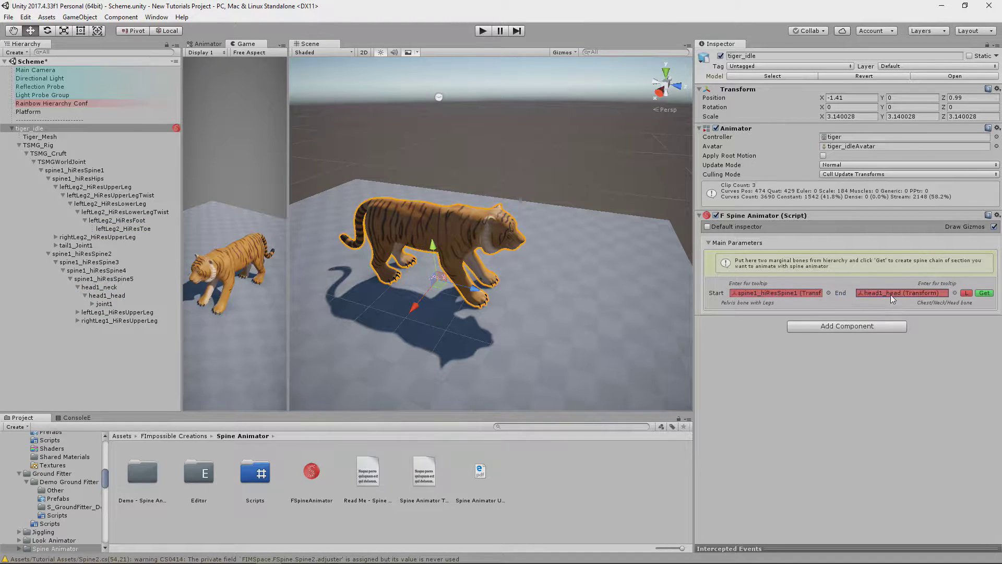
click(985, 294)
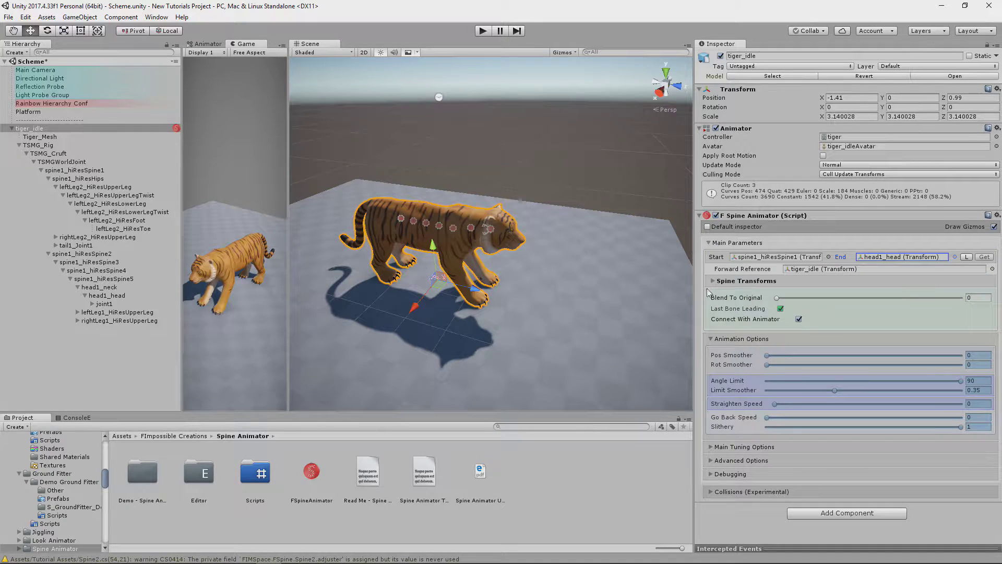
Step: Try removing spine1_hiResSpine2, spine1_hiResSpine4 and head1_neck from the Spine Transforms, and regenerate the full chain
alt+drag(452, 289, 504, 278)
scroll(503, 278, up, 5)
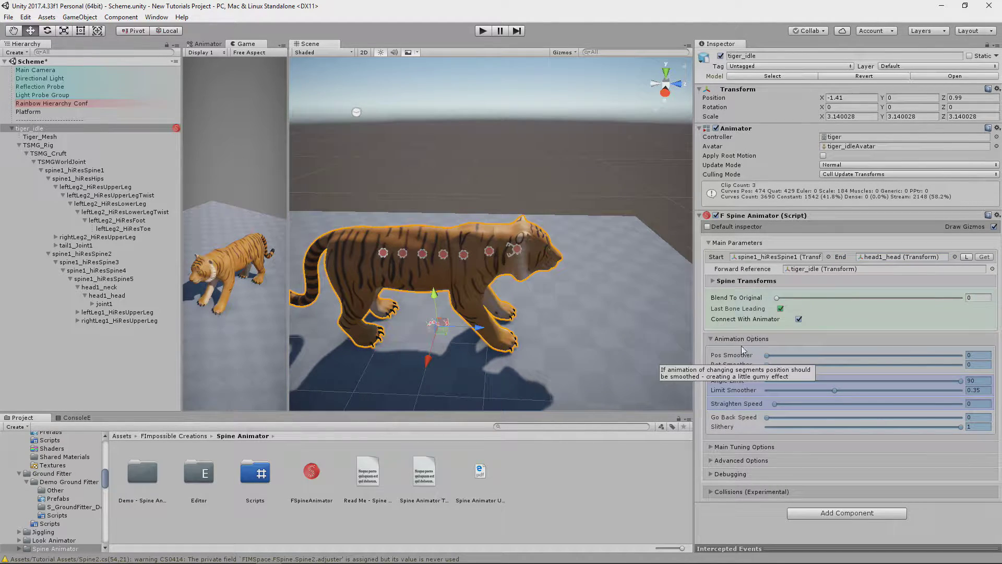
click(734, 282)
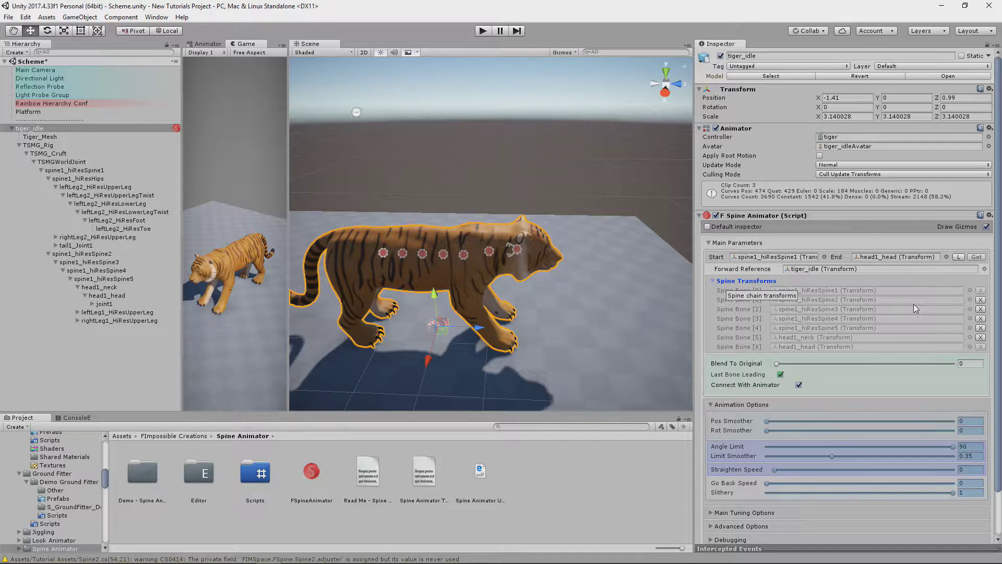
click(981, 300)
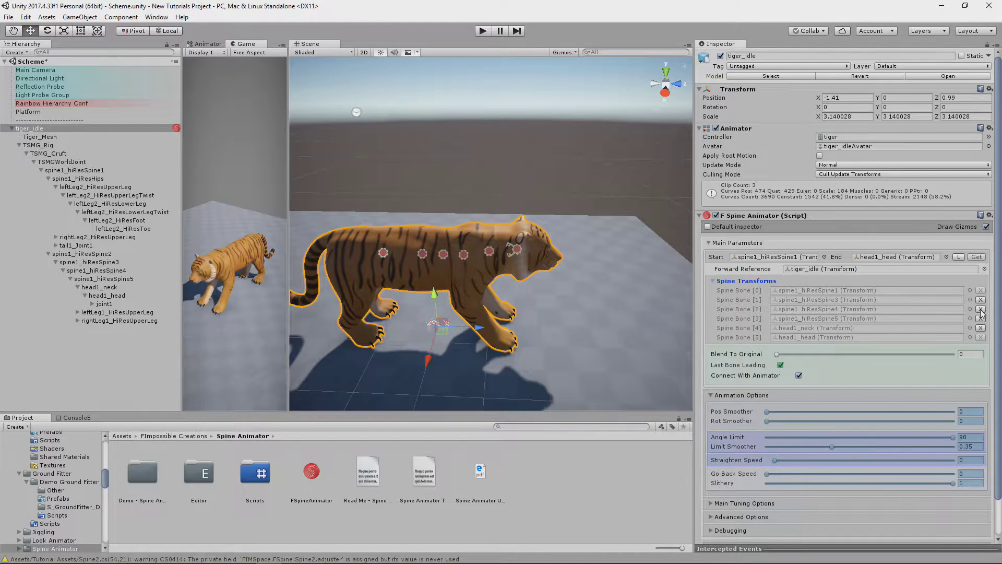
click(982, 309)
click(981, 318)
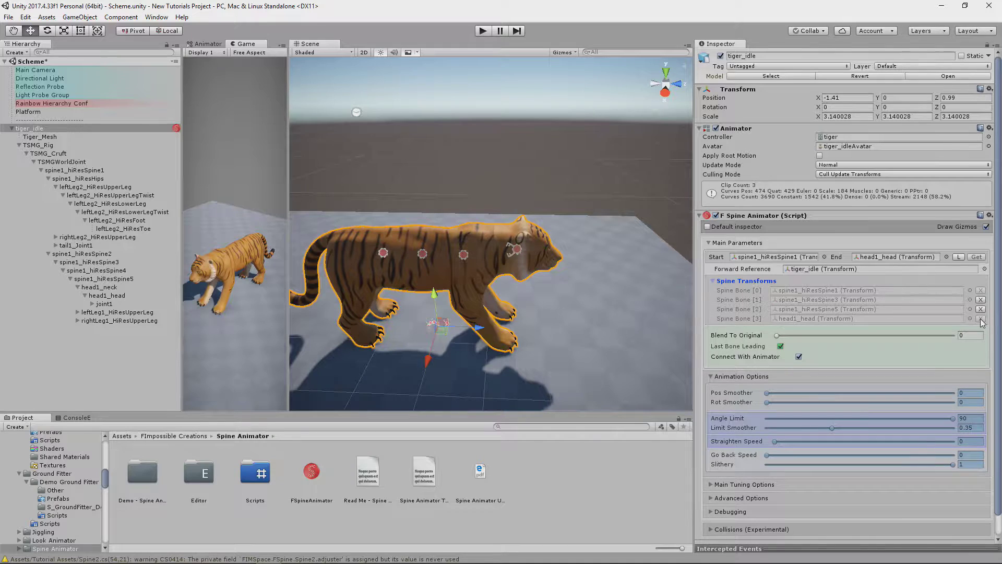
click(984, 257)
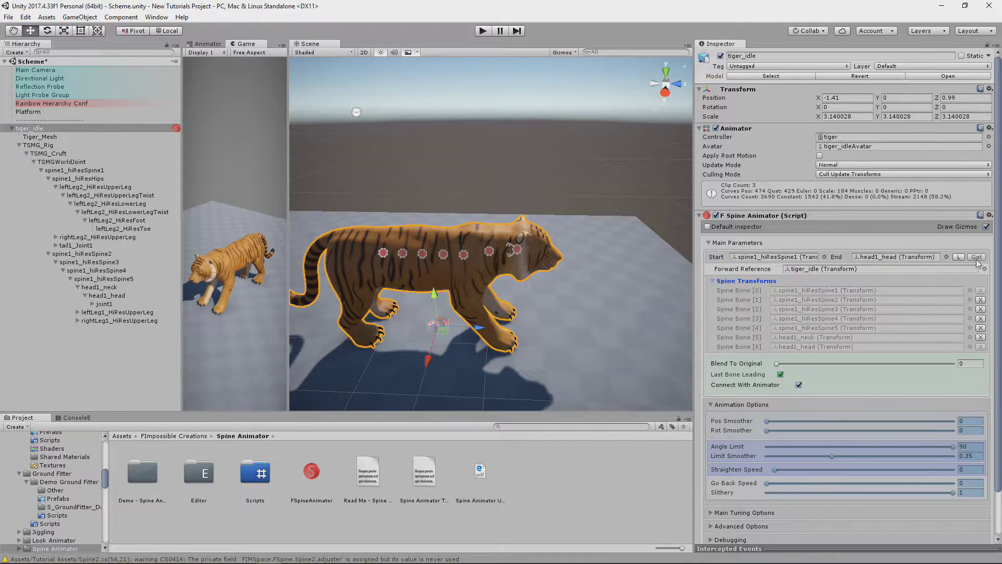
Step: Compare the leading bone at both ends of the spine by toggling Last Bone Leading, leaving it enabled
alt+drag(491, 273, 494, 302)
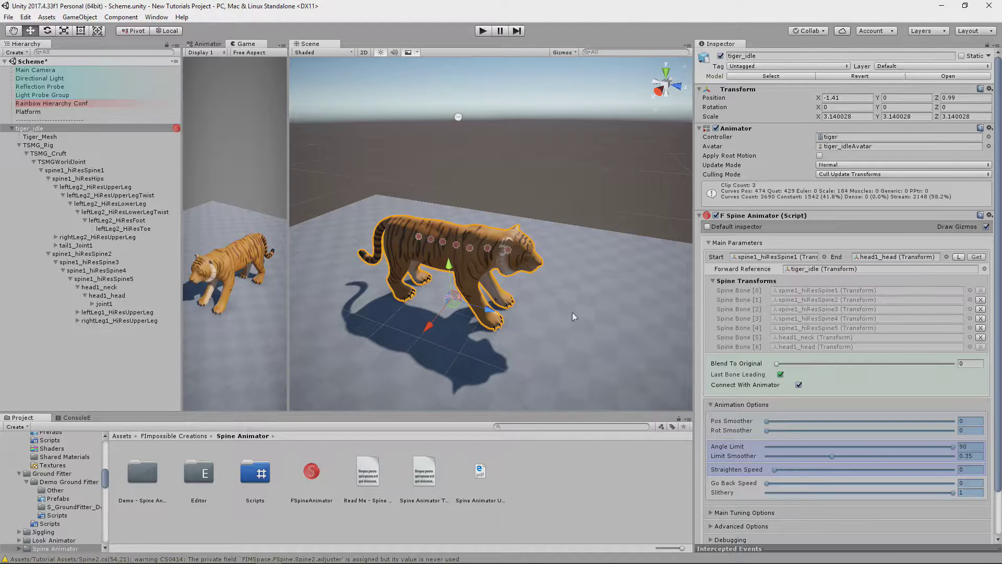
key(w)
right_drag(553, 301, 592, 304)
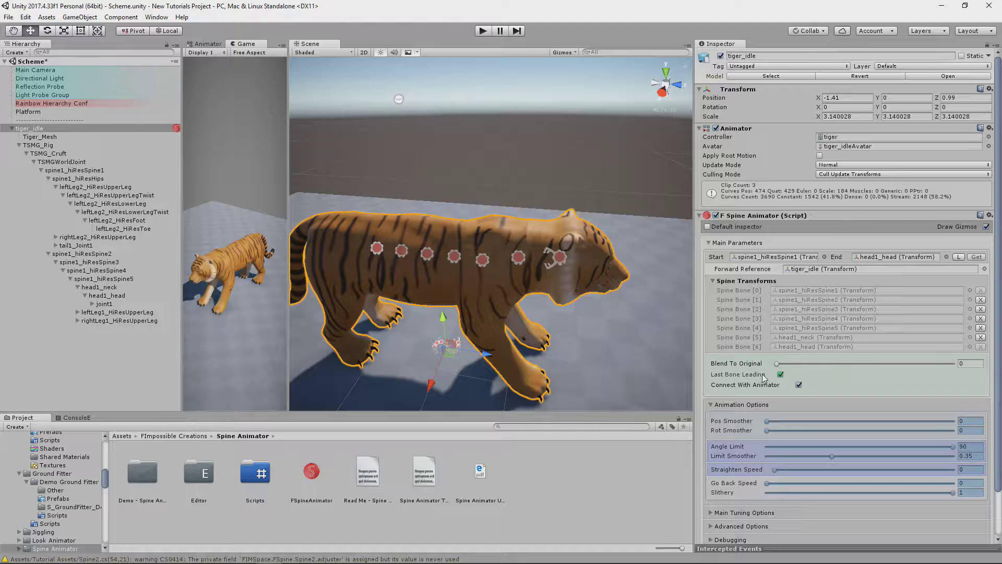
click(780, 375)
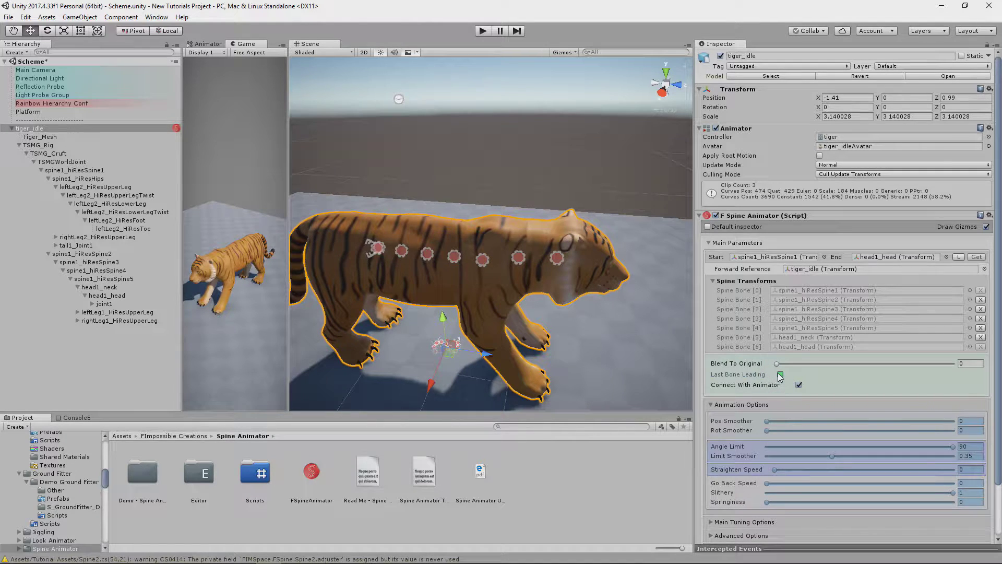
click(780, 375)
click(780, 375)
click(781, 375)
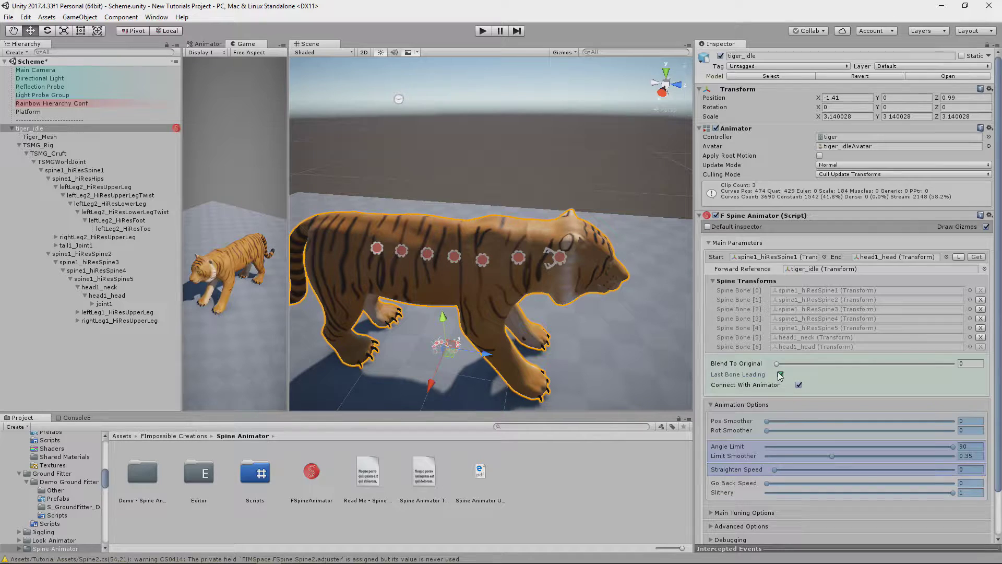
Step: Collapse the Spine Transforms list, enter play mode and move the tiger across the platform to test the spine motion
right_drag(584, 313, 536, 299)
key(s)
key(d)
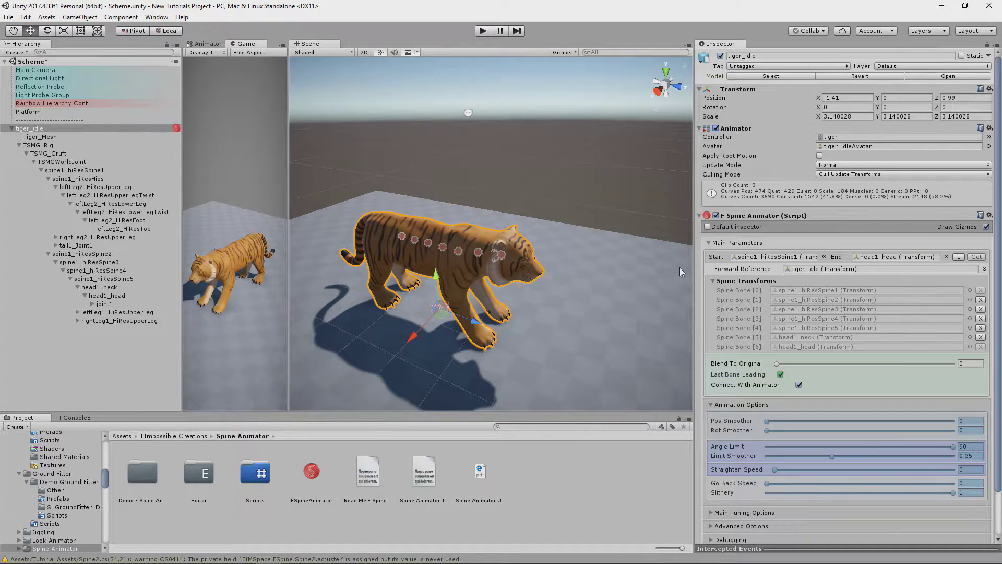
click(713, 281)
click(483, 31)
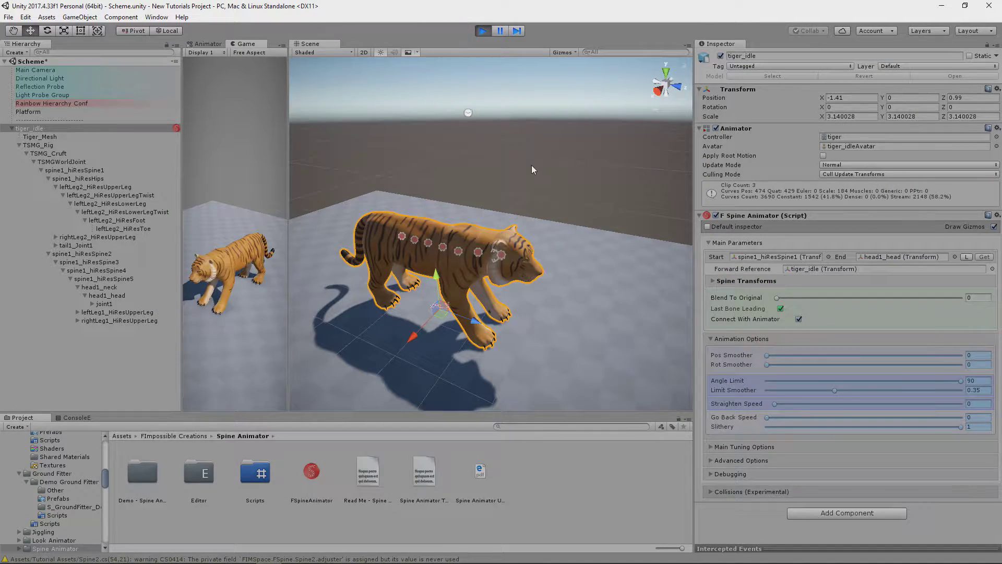
drag(470, 230, 391, 259)
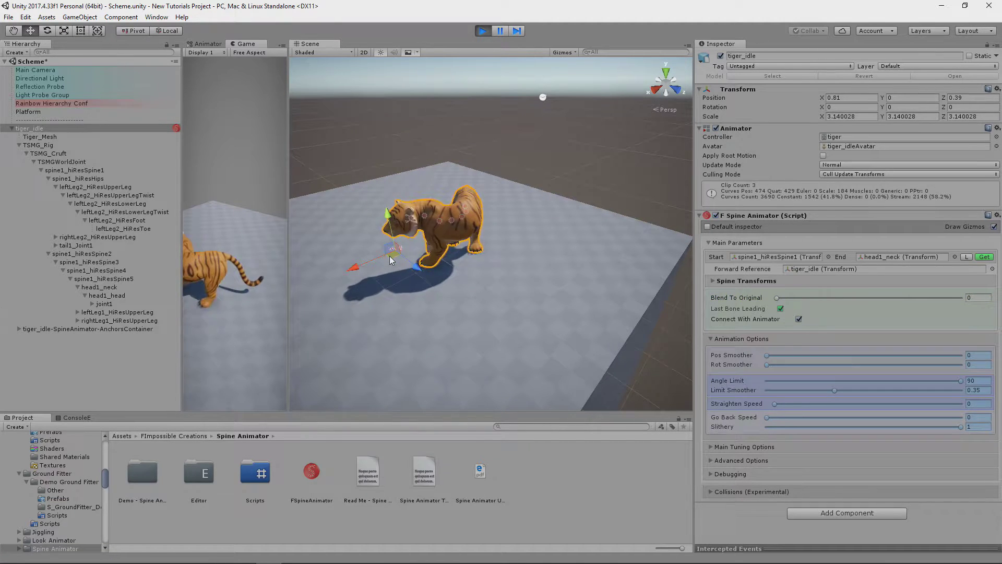
Step: Try different Blend To Original amounts while moving the tiger around, and return the blend to 0
drag(790, 299, 921, 302)
drag(921, 302, 978, 307)
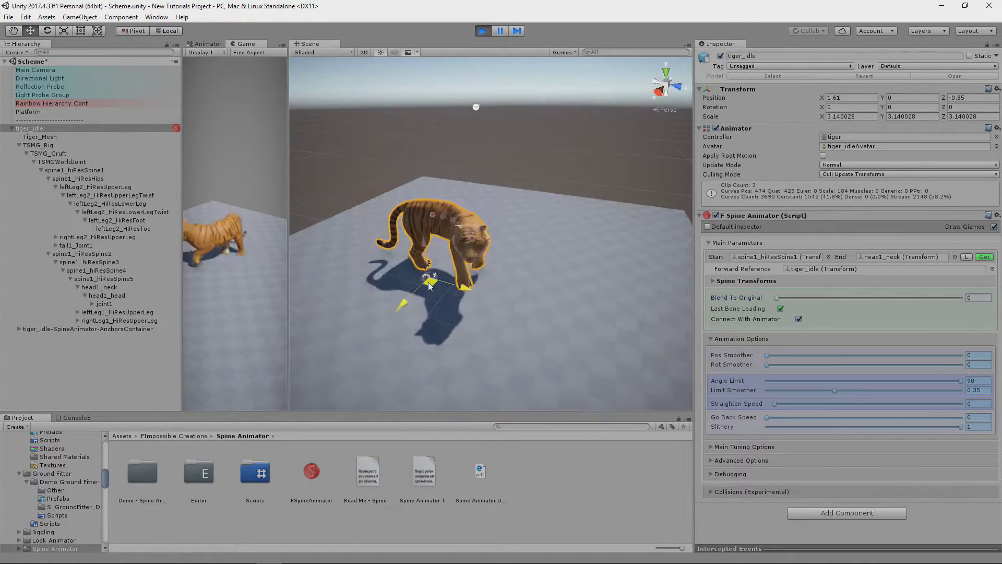
drag(429, 282, 452, 318)
drag(785, 297, 735, 281)
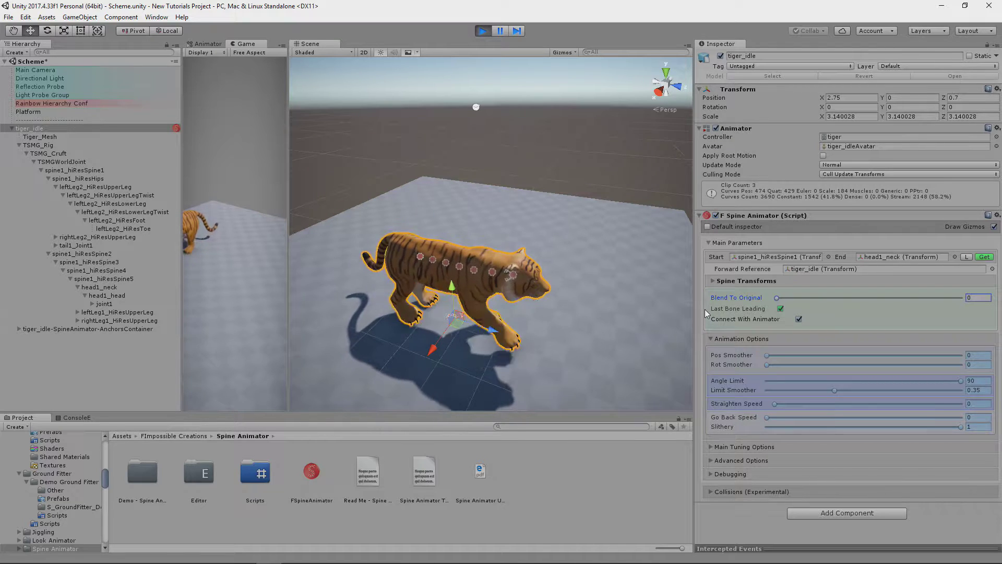
Step: Leave play mode, remove the Animator component from the tiger and turn off Connect With Animator
key(ctrl+p)
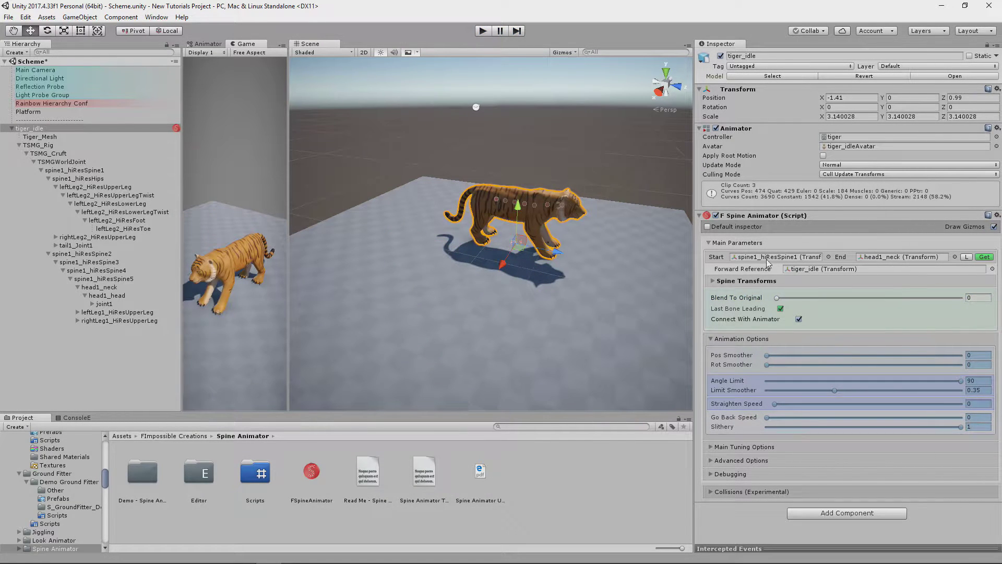
right_click(737, 129)
click(757, 148)
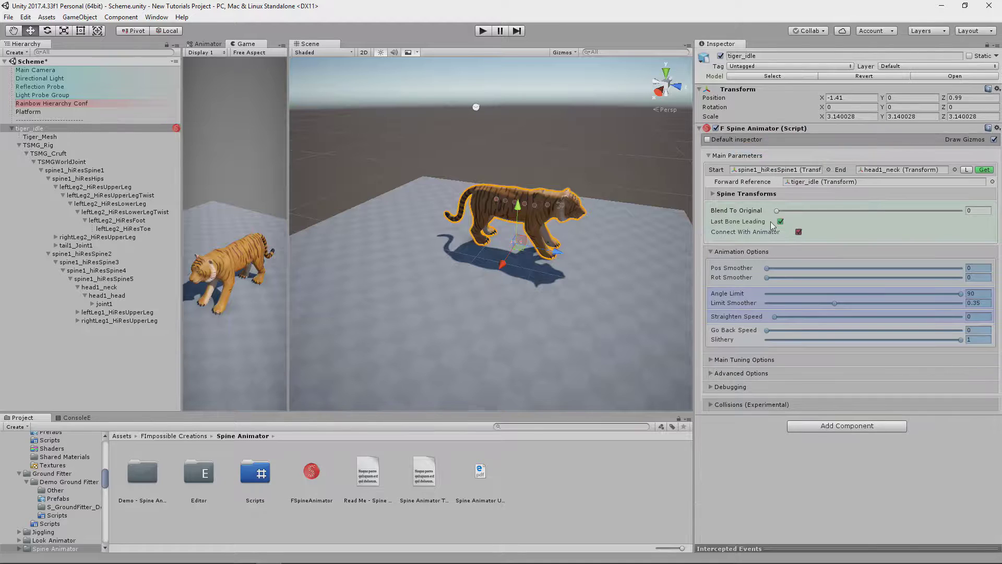
click(799, 232)
Step: Enter play mode and move the tiger across the platform to test its spine motion with Connect With Animator off
click(483, 30)
alt+drag(489, 232, 407, 238)
scroll(407, 238, up, 4)
drag(401, 294, 462, 327)
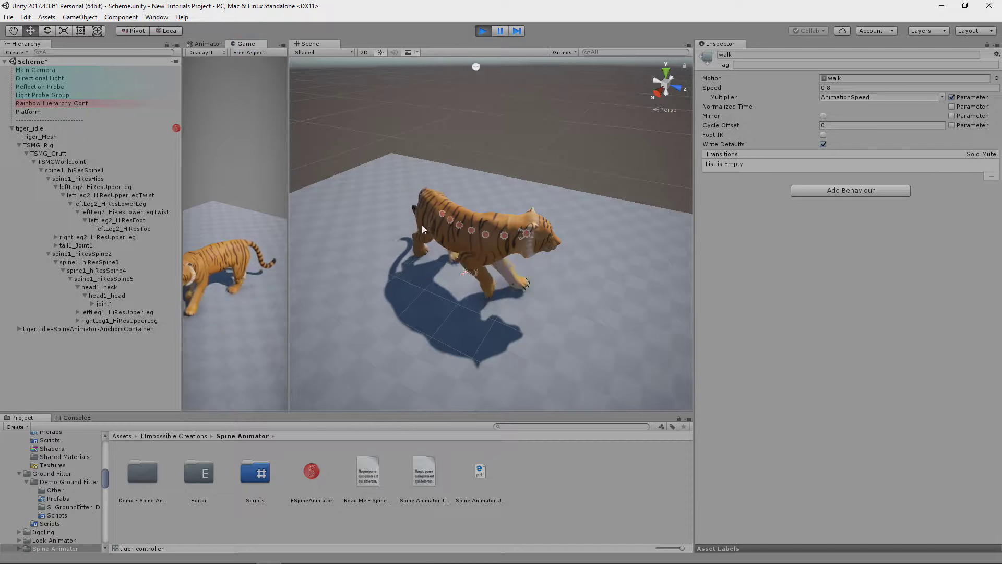
Step: Select tiger_idle and compare its walking spine motion with Connect With Animator switched on and off
click(133, 128)
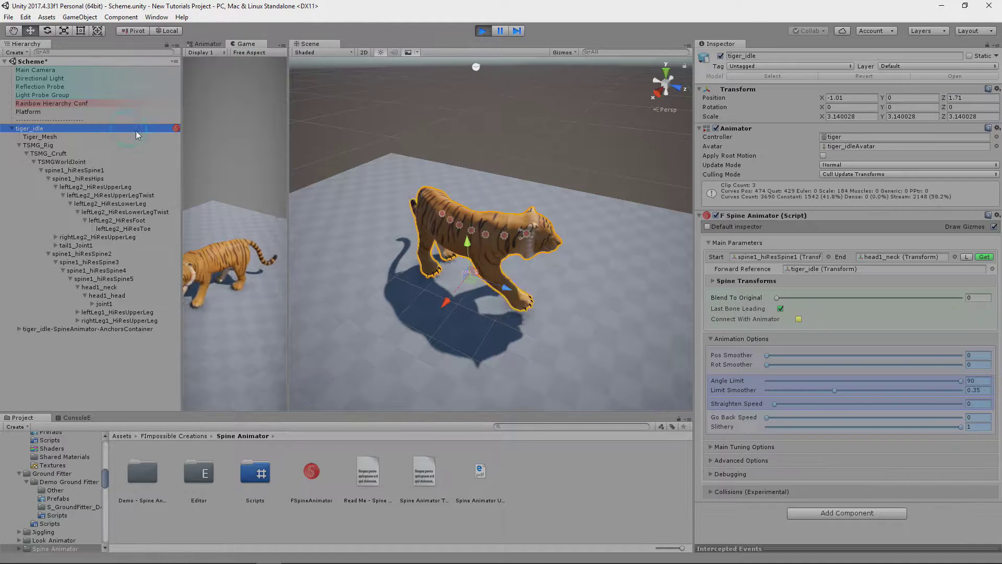
click(799, 319)
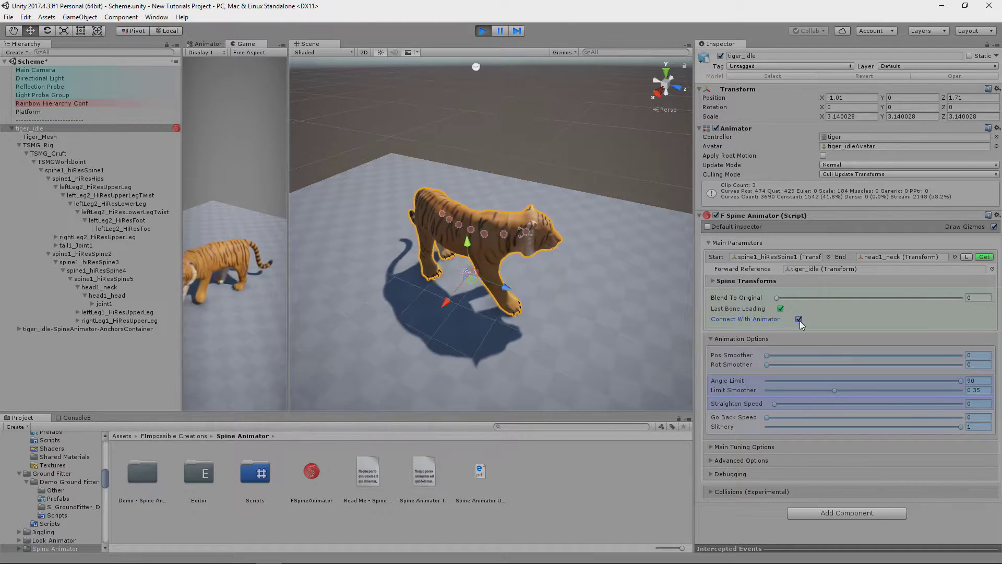
click(799, 320)
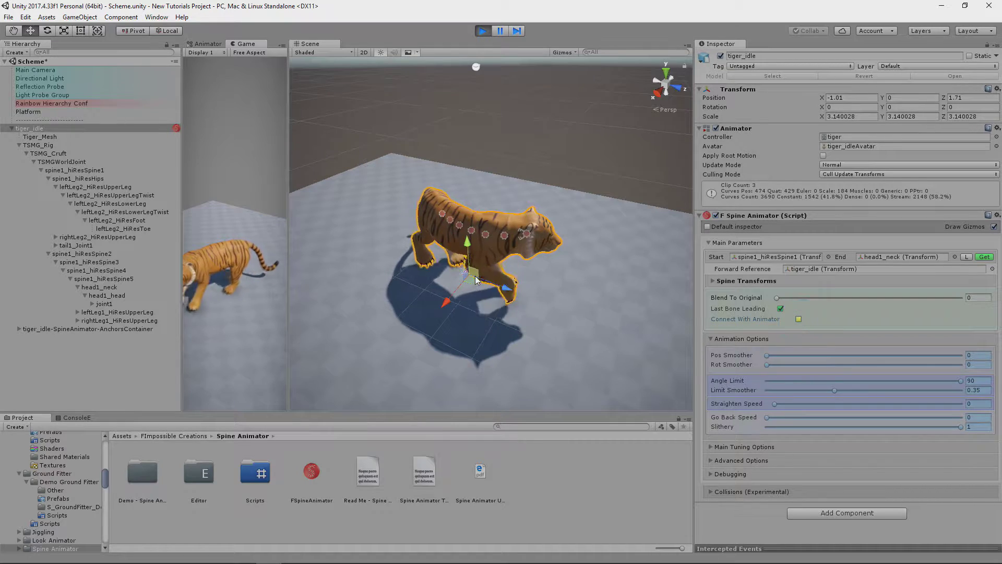
click(799, 319)
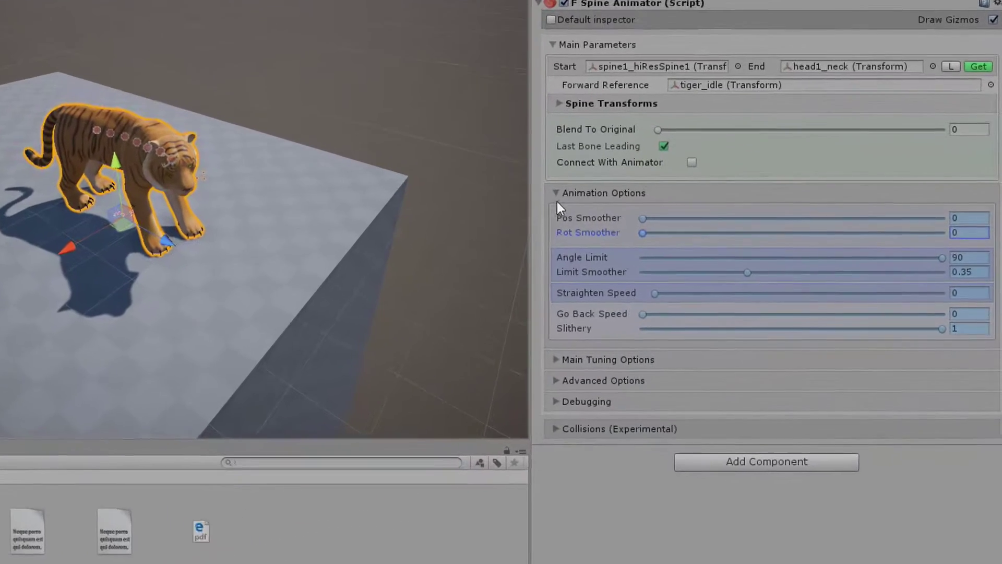
Step: Raise the tiger's Pos Smoother to about 0.755, raise Rot Smoother too, and move the tiger around to test the smoothing
click(706, 249)
click(706, 249)
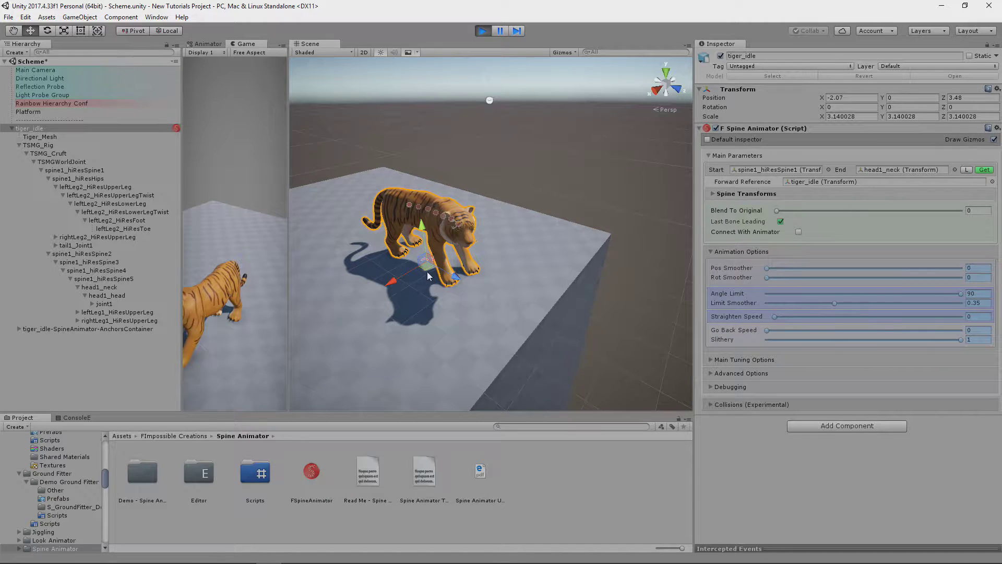
drag(427, 275, 364, 257)
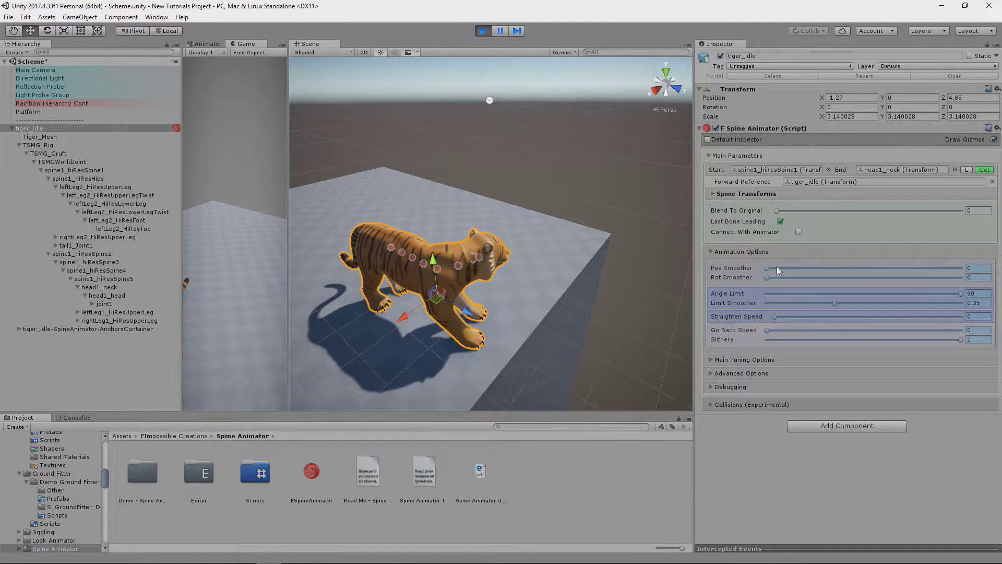
drag(777, 267, 914, 269)
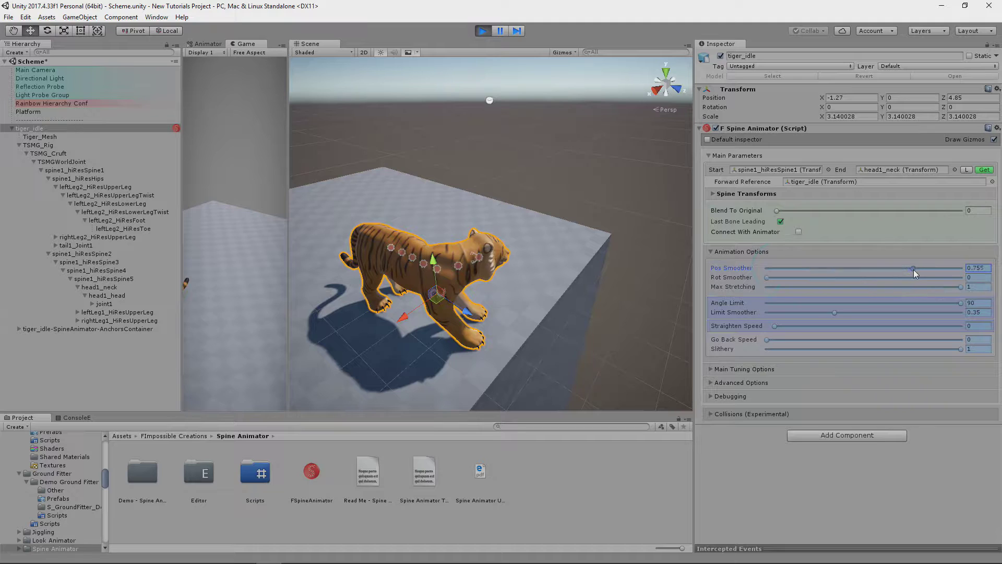
click(930, 277)
drag(438, 299, 466, 263)
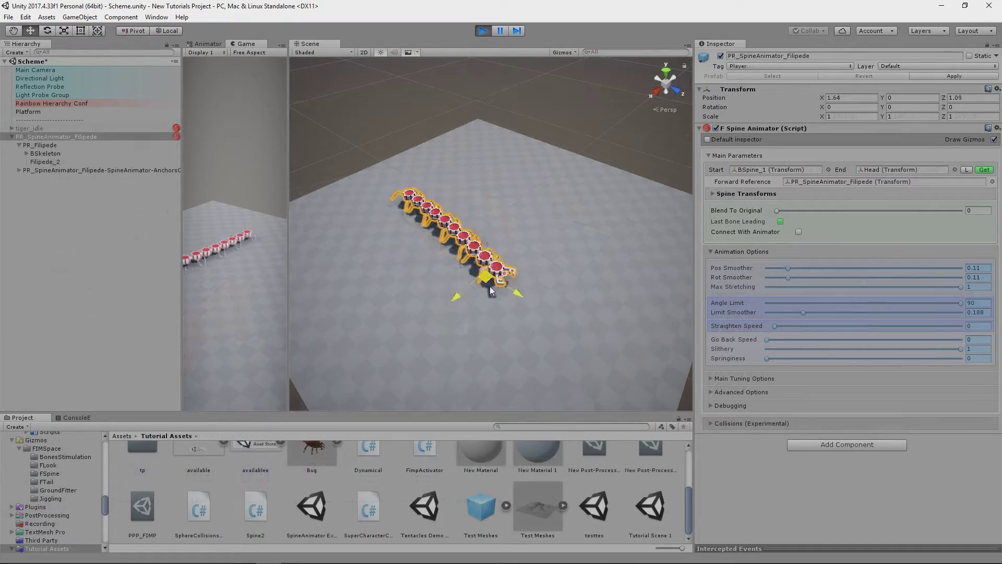
Step: Move the filipede around to test its bending with Angle Limit lowered to 18.7 and Limit Smoother raised to about 0.608
drag(491, 291, 431, 253)
right_drag(579, 277, 621, 258)
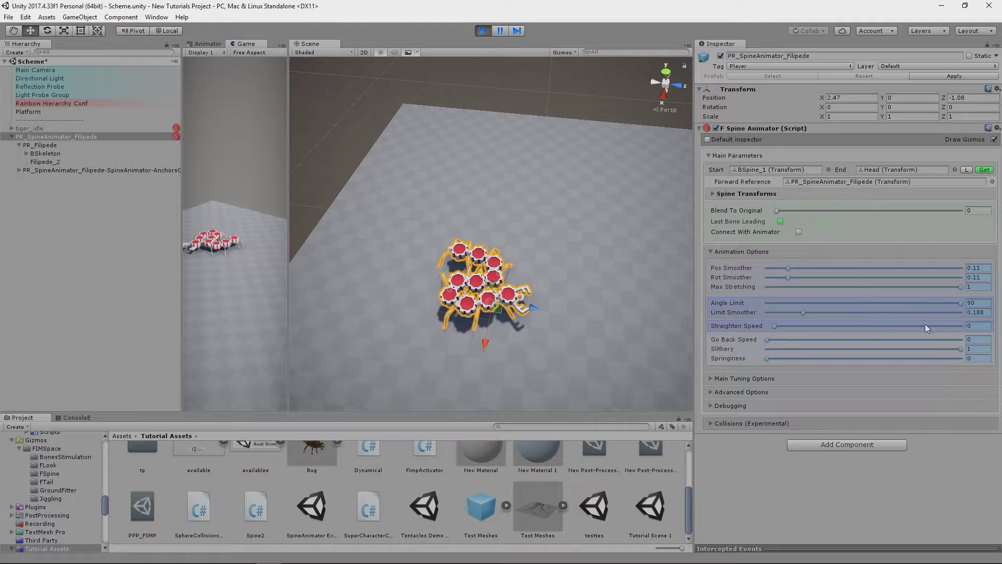
drag(959, 306, 742, 310)
drag(848, 306, 806, 306)
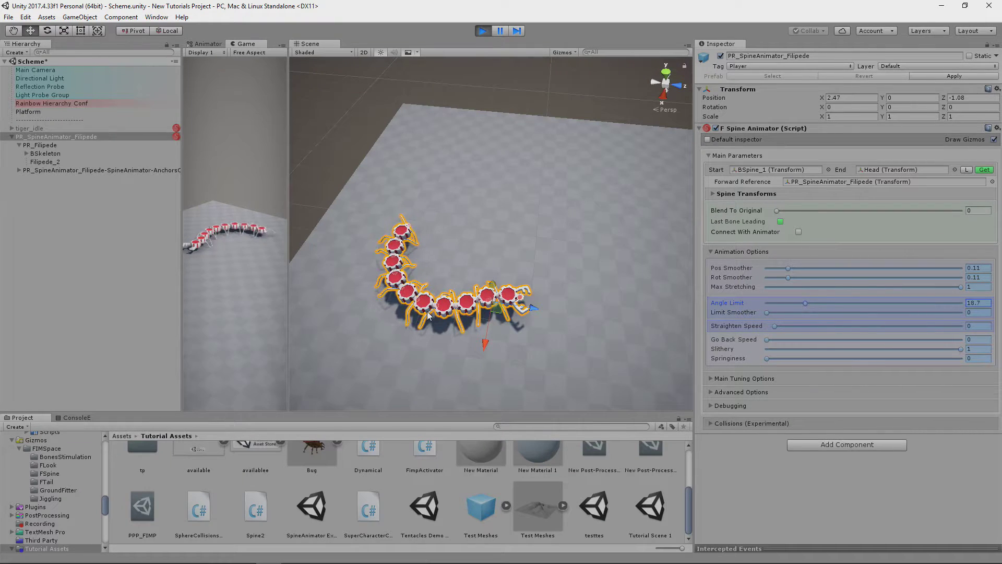
mouse_move(494, 313)
mouse_down()
mouse_move(514, 295)
mouse_move(520, 272)
mouse_move(485, 304)
mouse_up()
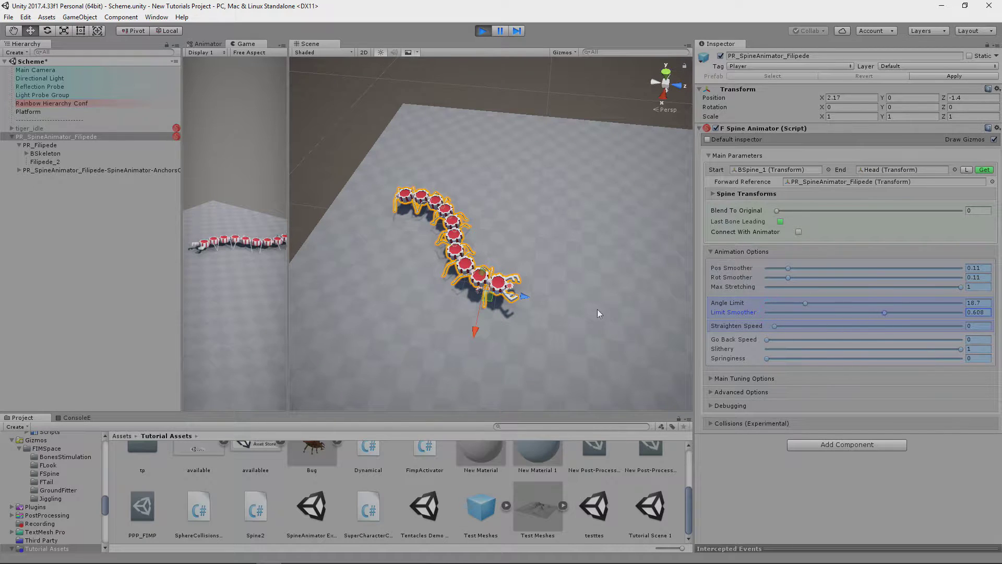
mouse_move(489, 297)
mouse_down()
mouse_move(454, 295)
mouse_move(481, 304)
mouse_move(541, 271)
mouse_move(430, 301)
mouse_move(478, 306)
mouse_up()
Step: Compare the filipede's movement with Straighten Speed at about 12.73, back at 0, and raised again
drag(782, 323, 937, 324)
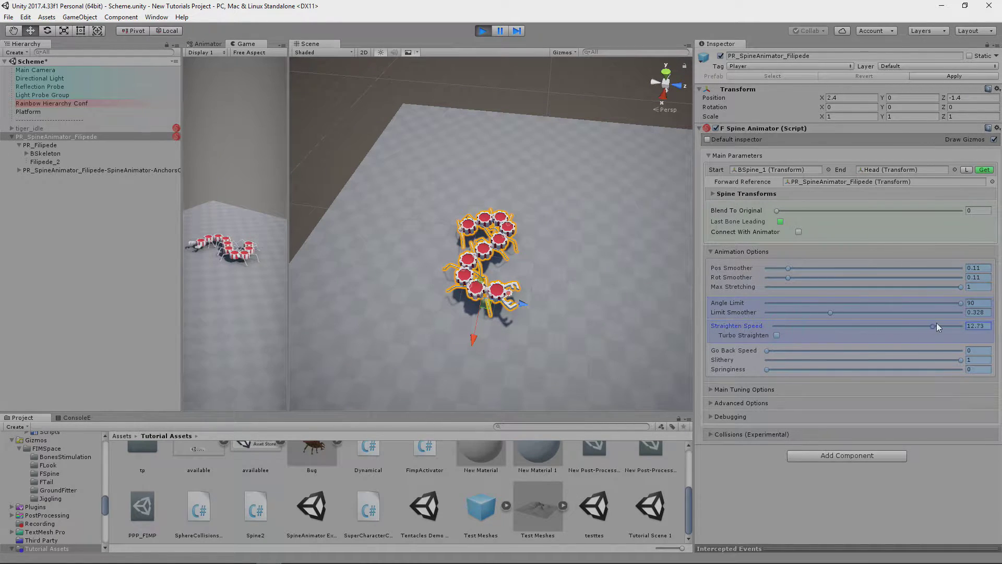
drag(561, 308, 558, 303)
drag(842, 326, 423, 342)
drag(361, 354, 379, 261)
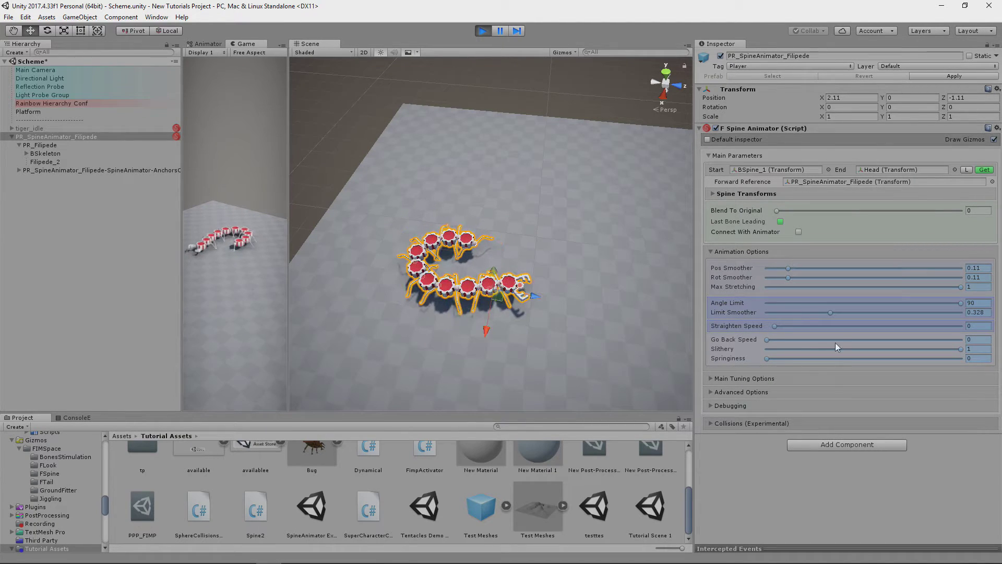
drag(833, 326, 940, 329)
drag(500, 297, 552, 305)
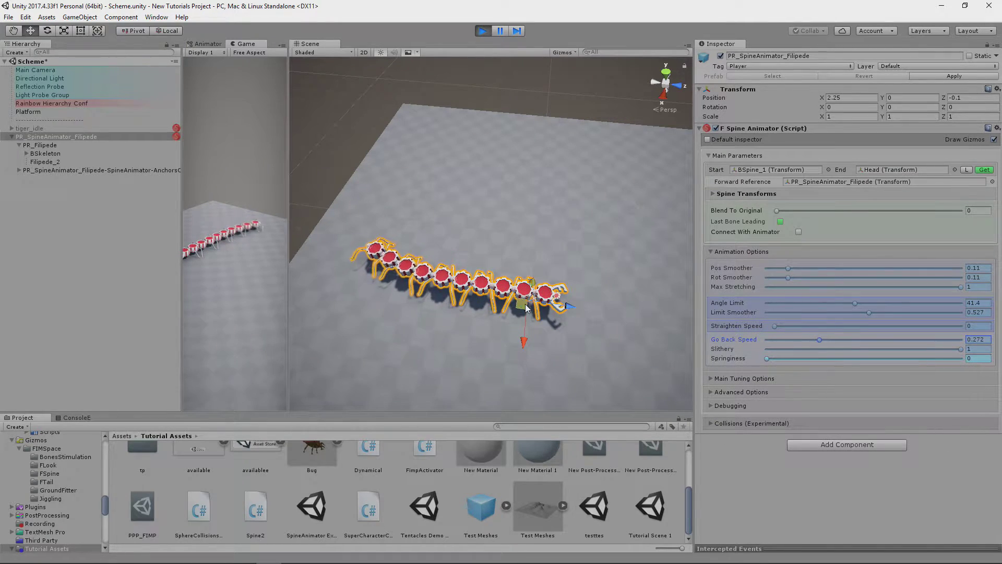
Step: Move the filipede with Go Back Speed at 0.272 and 0.763, and again with Go Back Speed 0 and Slithery 0.108
drag(526, 308, 546, 268)
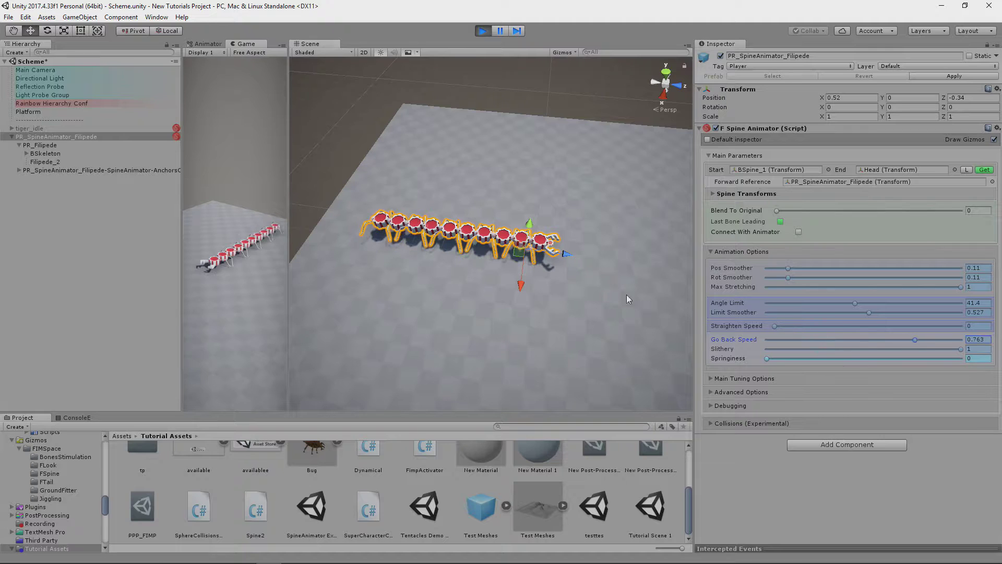
mouse_move(520, 255)
mouse_down()
mouse_move(497, 337)
mouse_move(517, 349)
mouse_move(510, 264)
mouse_move(497, 314)
mouse_move(525, 284)
mouse_move(526, 251)
mouse_up()
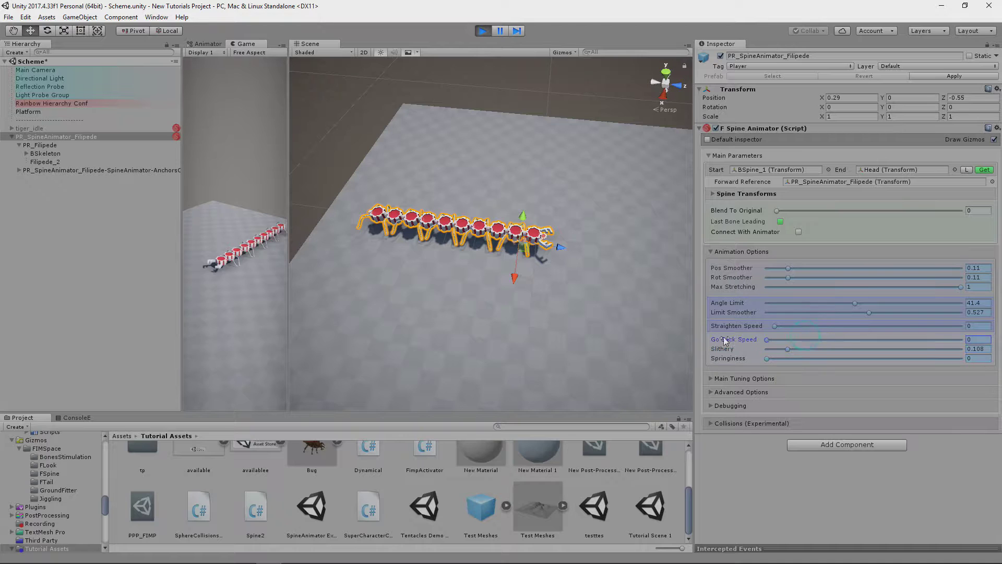
drag(519, 254, 439, 360)
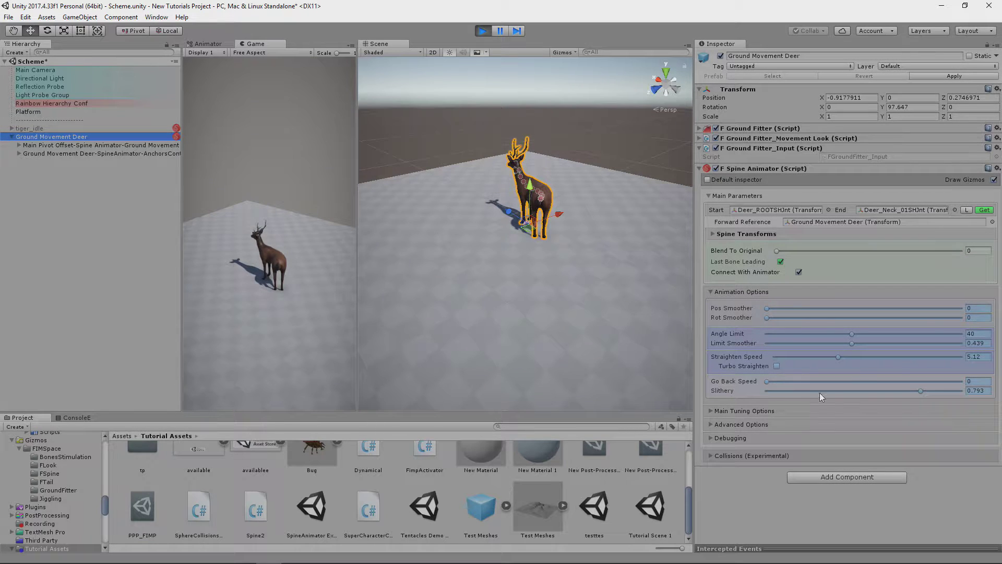
Step: Lower the deer's Slithery to about 0.234 and walk the deer in several directions to test its spine
drag(921, 391, 813, 393)
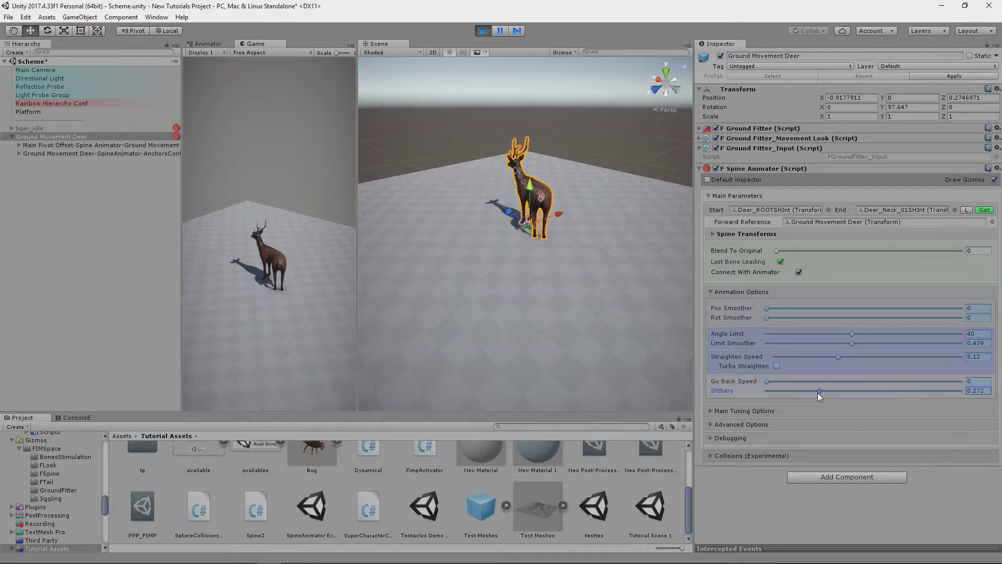
key(s)
key(d)
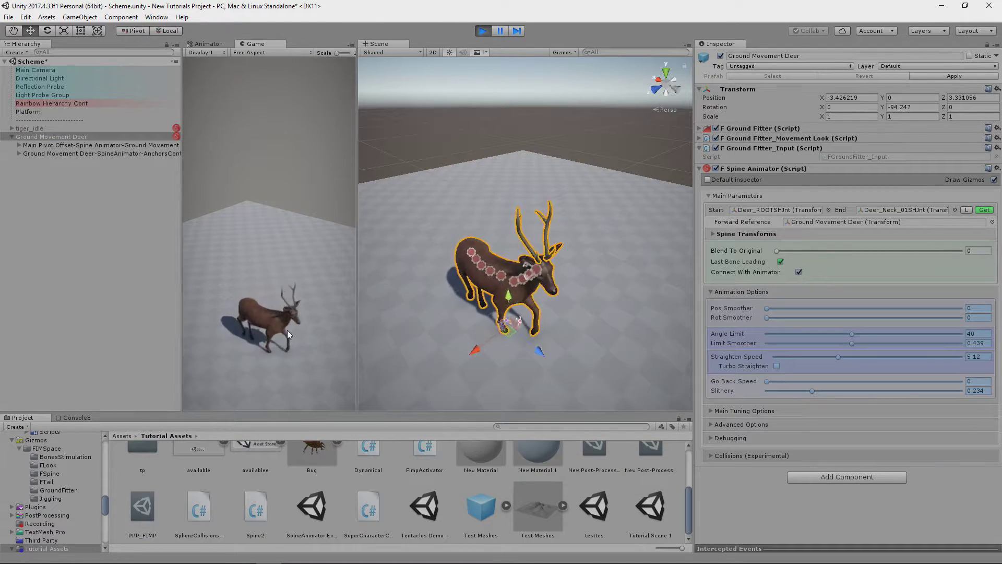
key(a)
key(w)
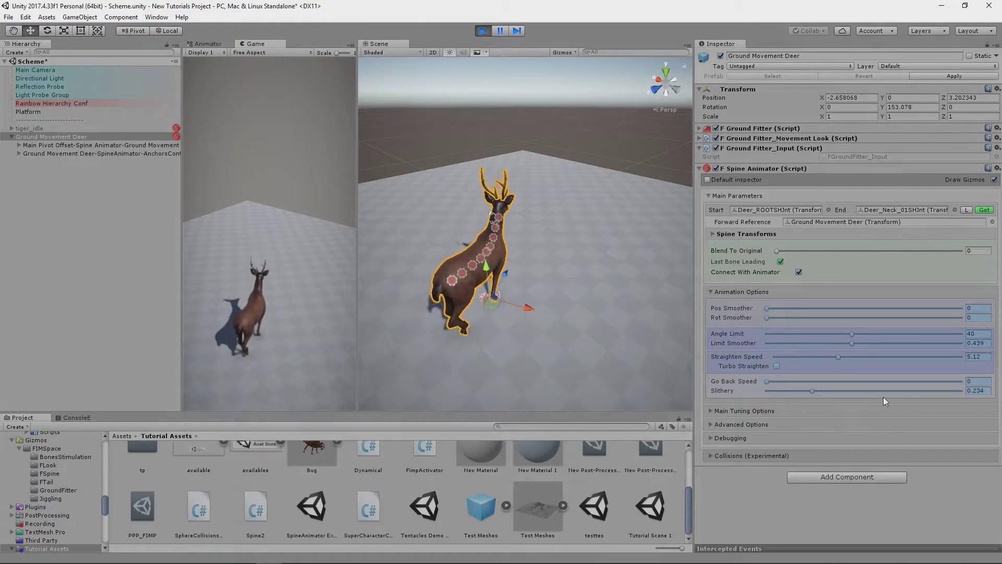
Step: Leave play mode, remove Deer_Spine_TopSHJnt and Deer_Neck_02SHJnt from the deer's Spine Transforms, and enter play mode again
key(ctrl+p)
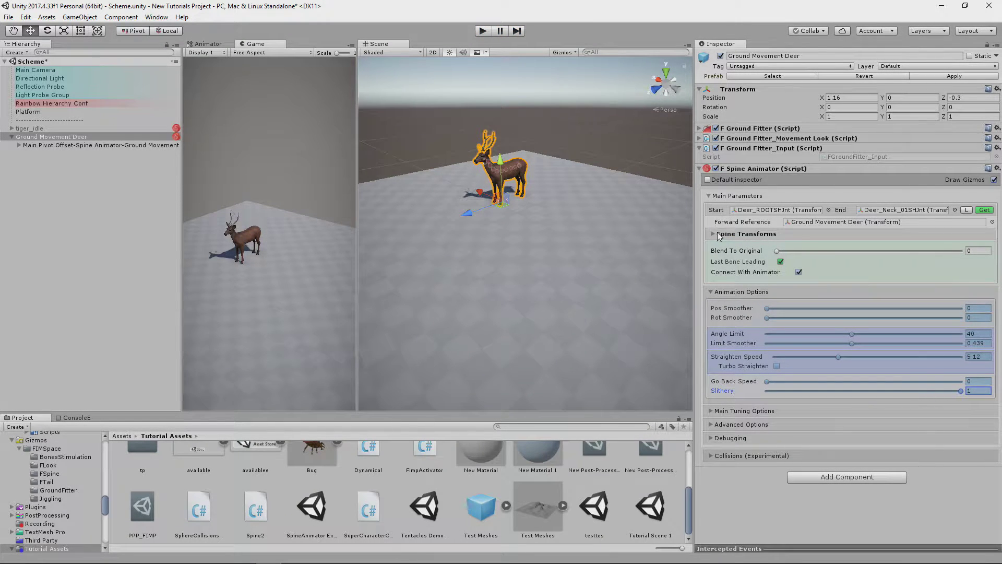
click(713, 234)
key(f)
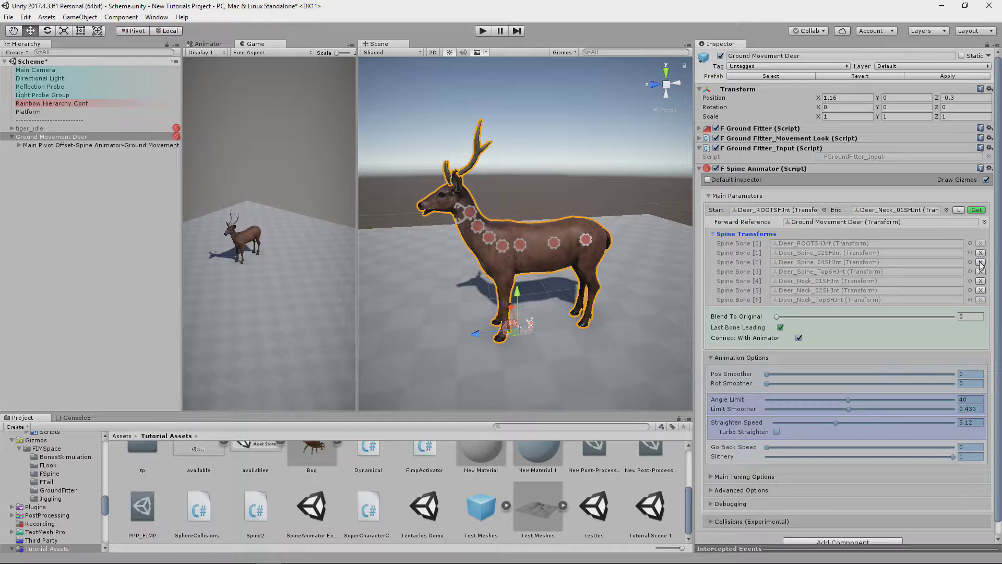
click(980, 273)
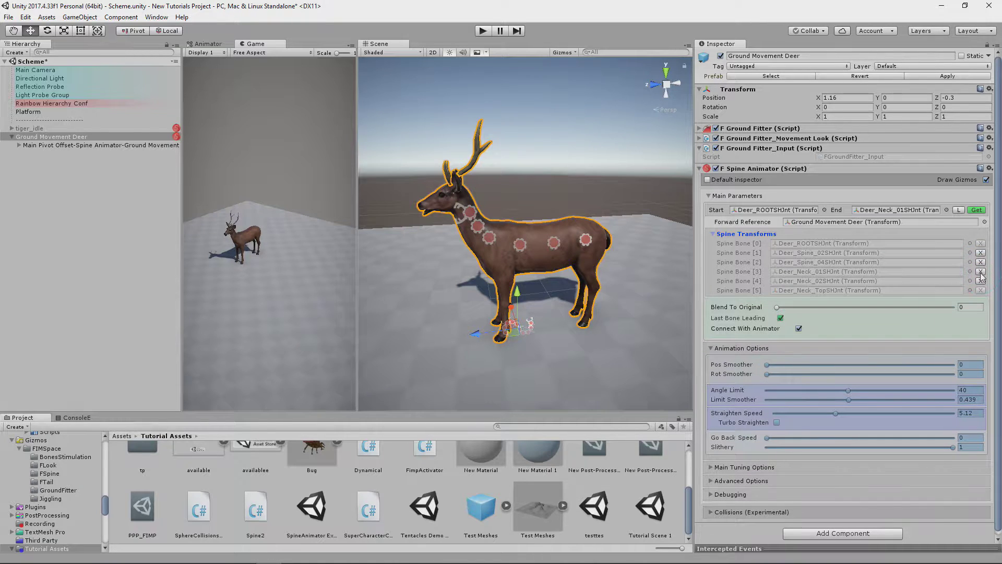
click(981, 281)
key(ctrl+p)
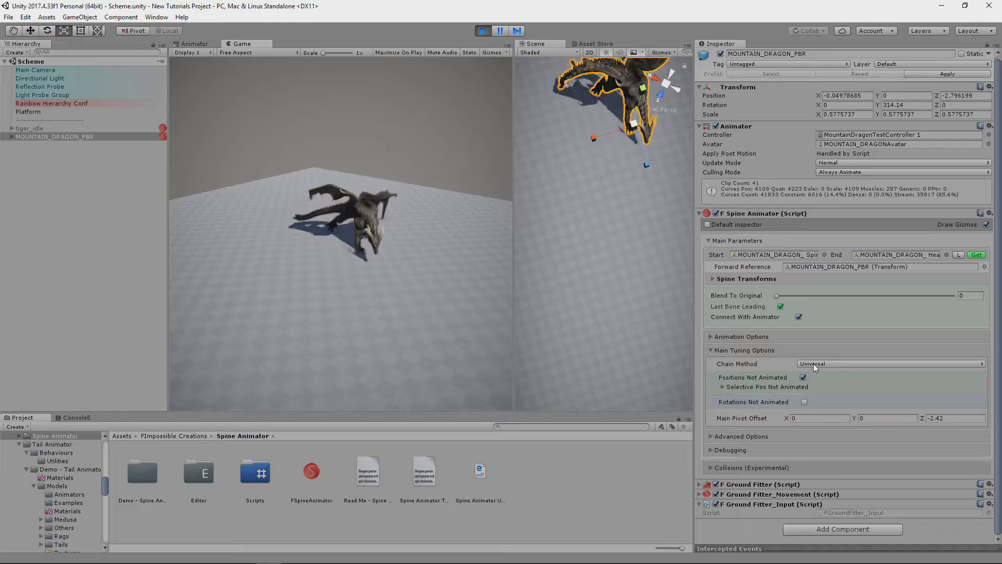
Step: Review the mountain dragon's Chain Method options, set the method to Universal and walk the dragon around to test it
click(815, 365)
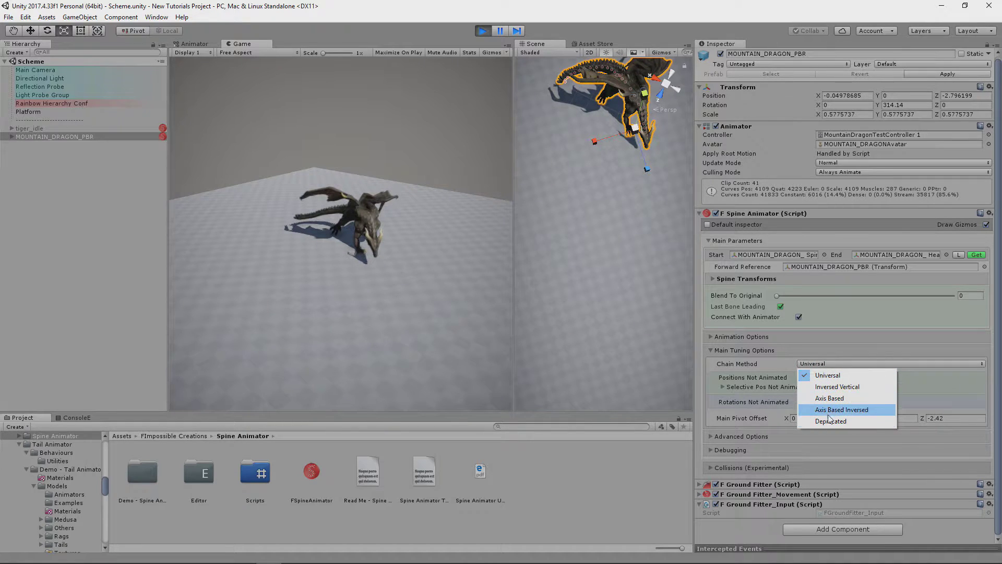
click(831, 373)
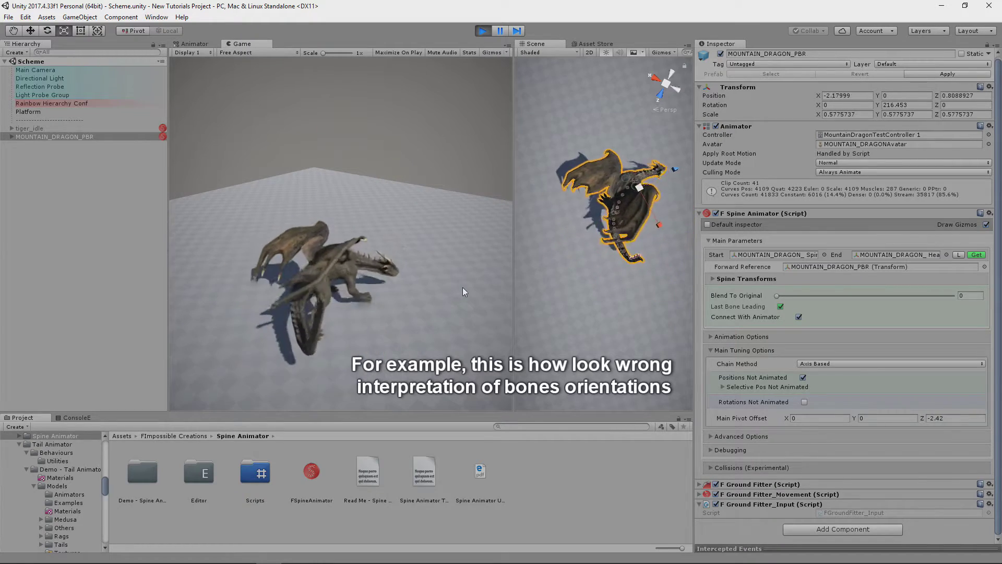
click(841, 364)
click(822, 380)
click(451, 329)
key(w)
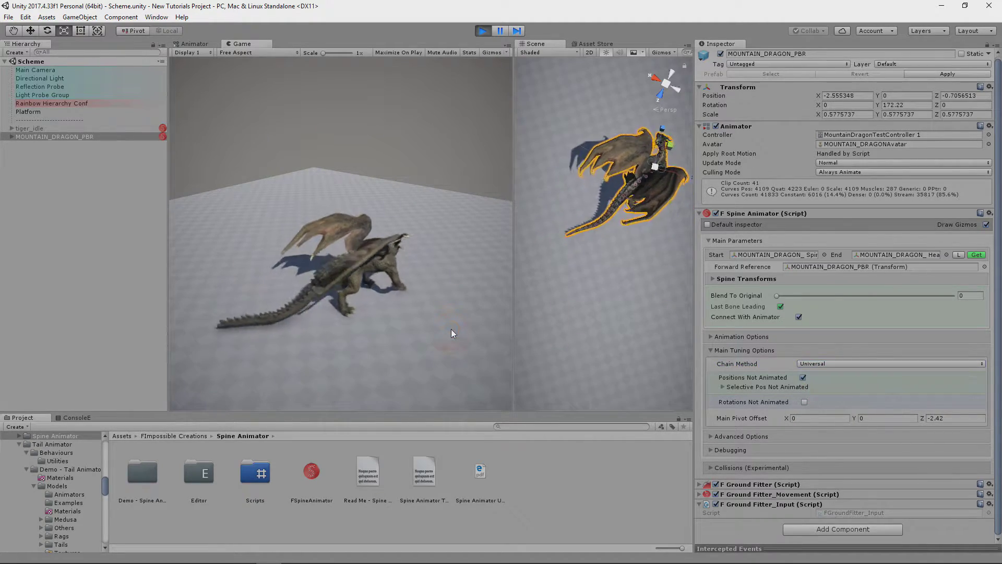
key(space)
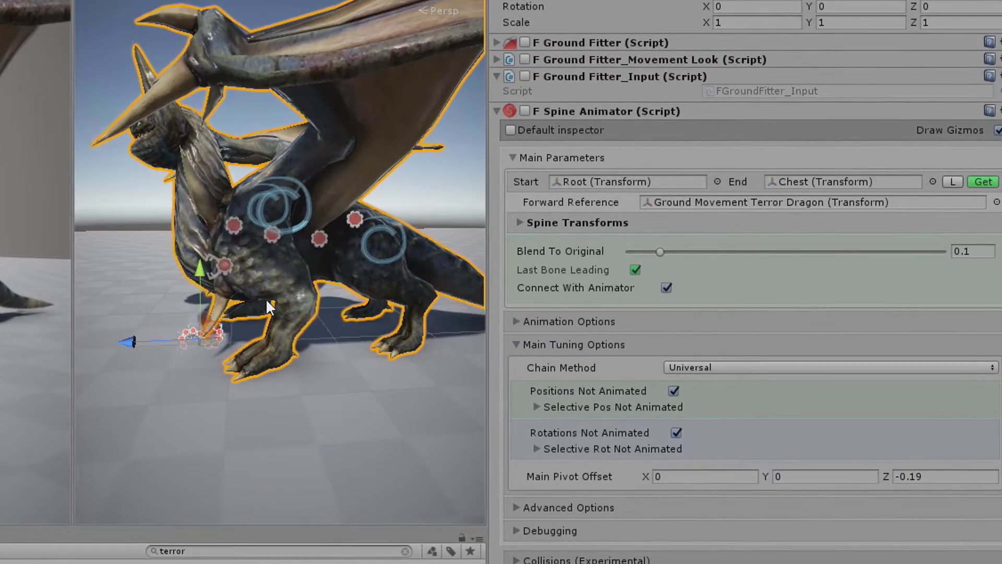
Step: Compare the terror dragon's pose and foot placement with the F Spine Animator component enabled and disabled
click(532, 114)
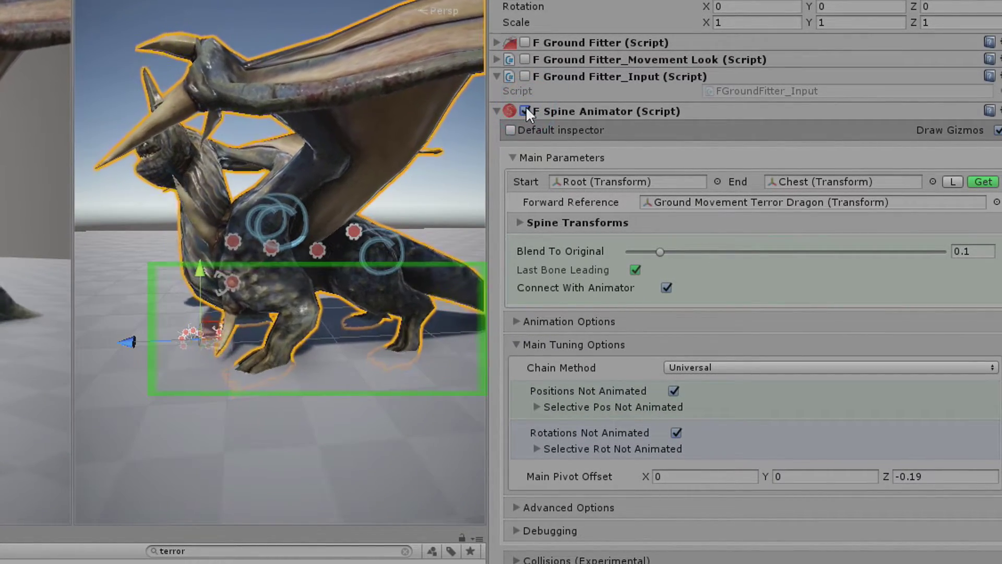
click(526, 110)
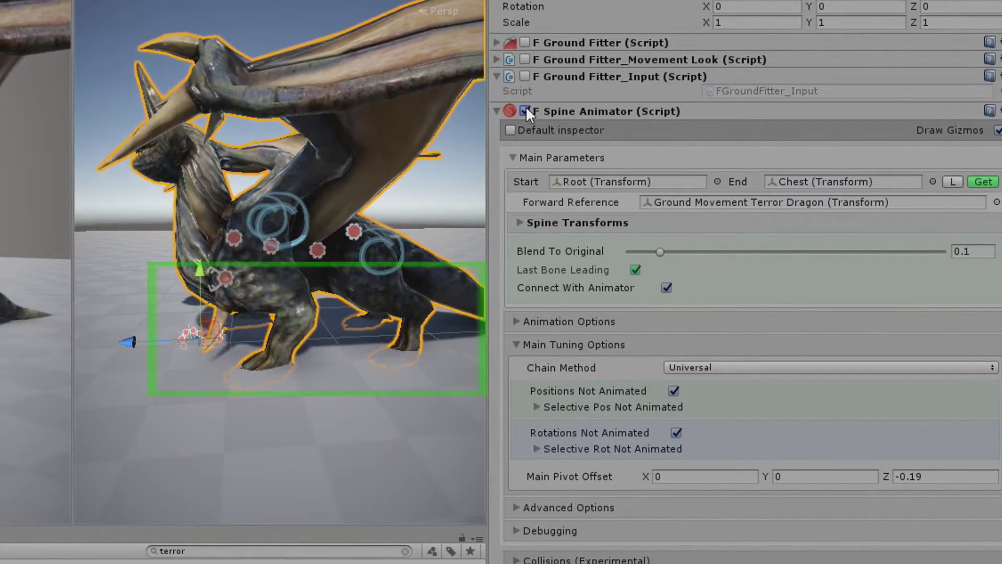
click(525, 109)
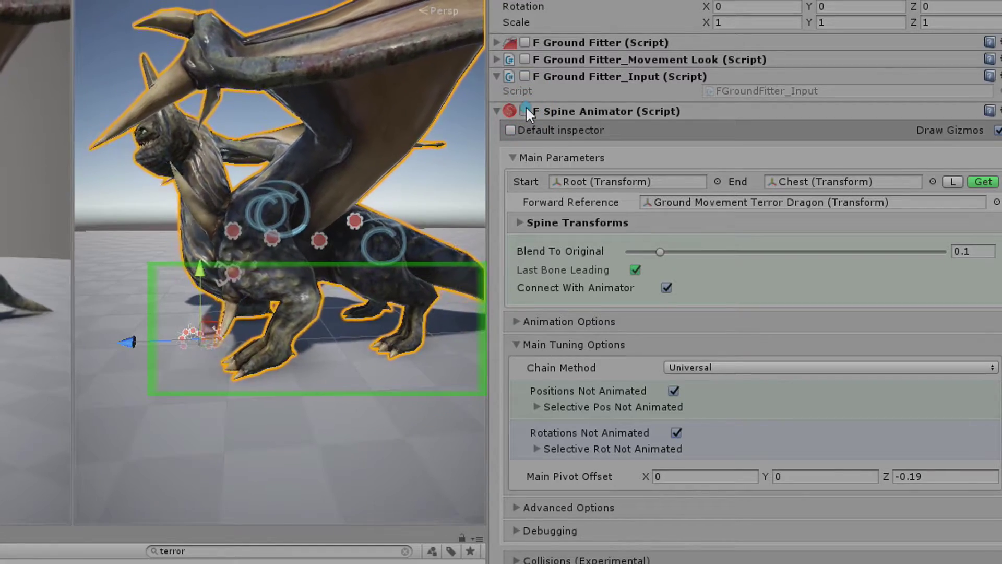
Step: Expand the terror dragon's Selective Pos Not Animated list and disable Elements 0, 1, 3 and 4, keeping Element 2 enabled
click(537, 406)
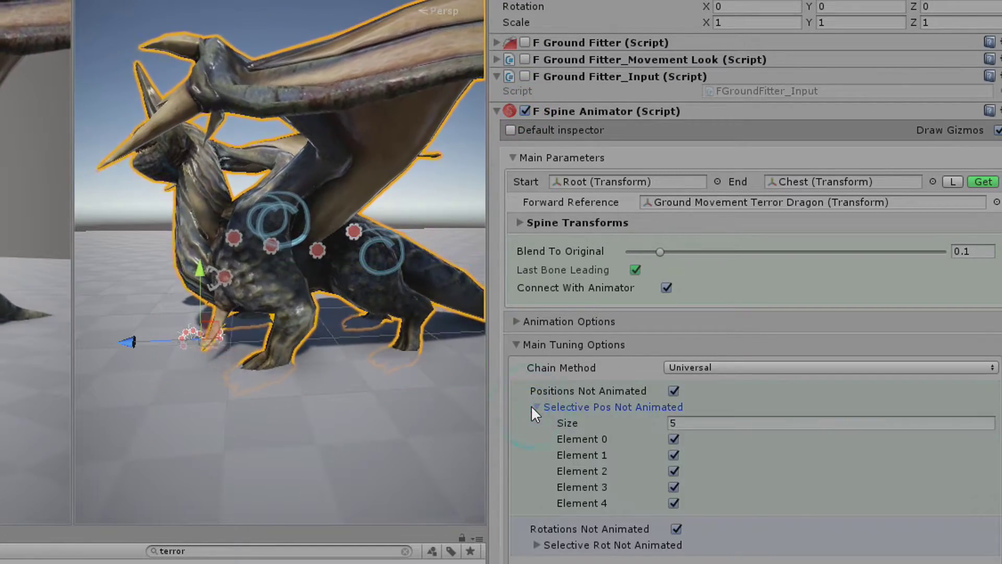
click(673, 439)
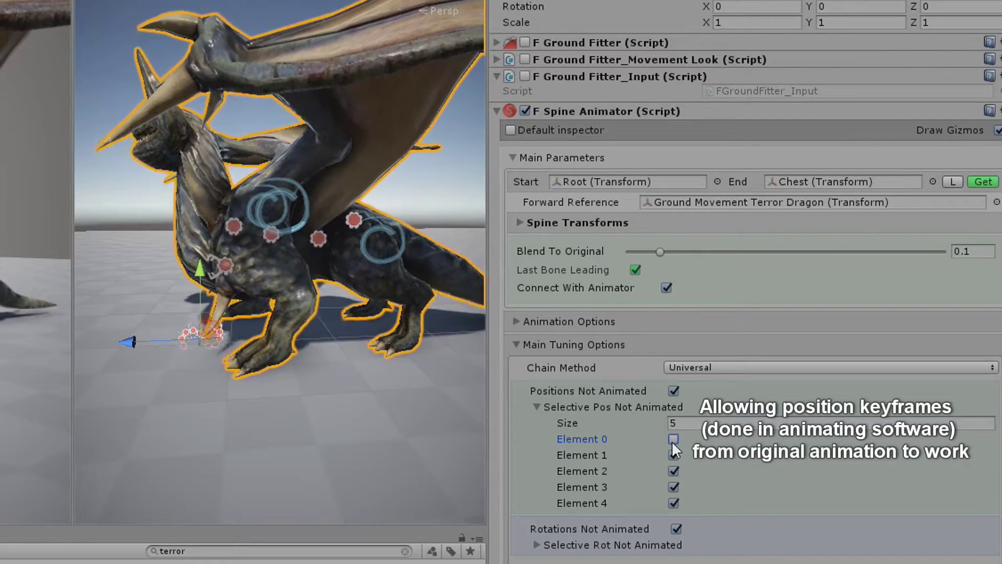
click(672, 468)
click(673, 455)
click(673, 487)
click(673, 504)
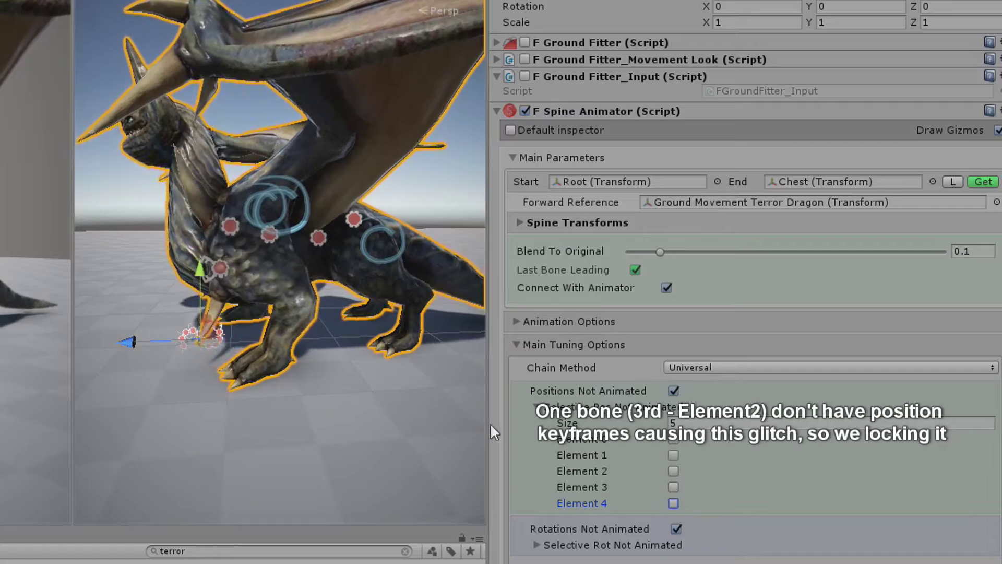
drag(215, 343, 232, 371)
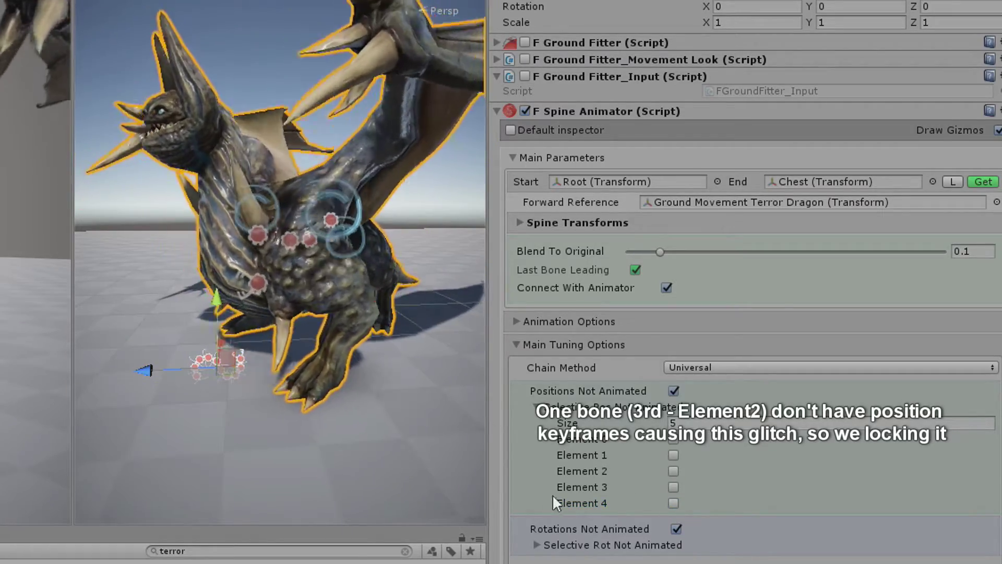
click(674, 471)
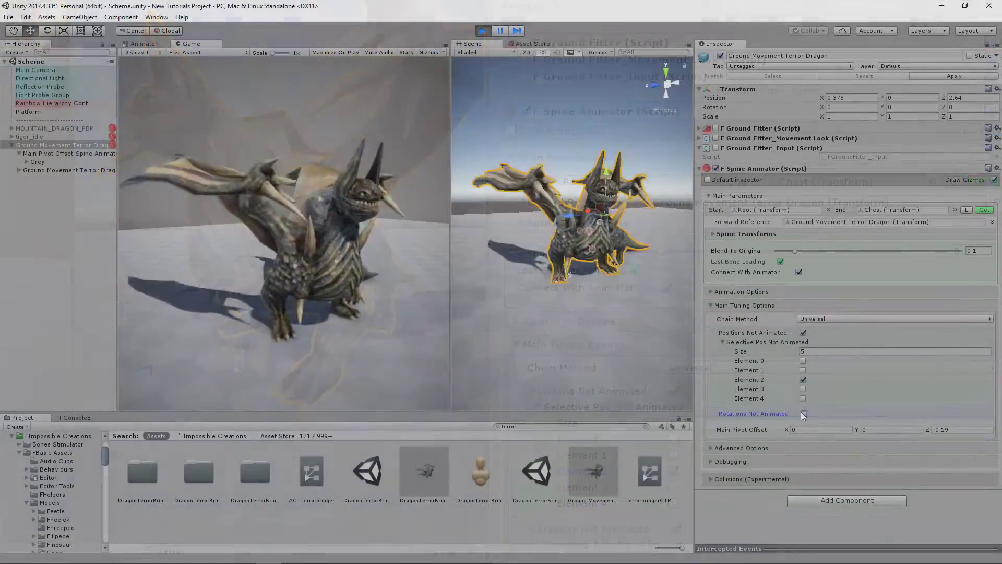
Step: Enable Rotations Not Animated on the terror dragon and toggle rotation Elements 3 and 4 to compare the pose
click(806, 414)
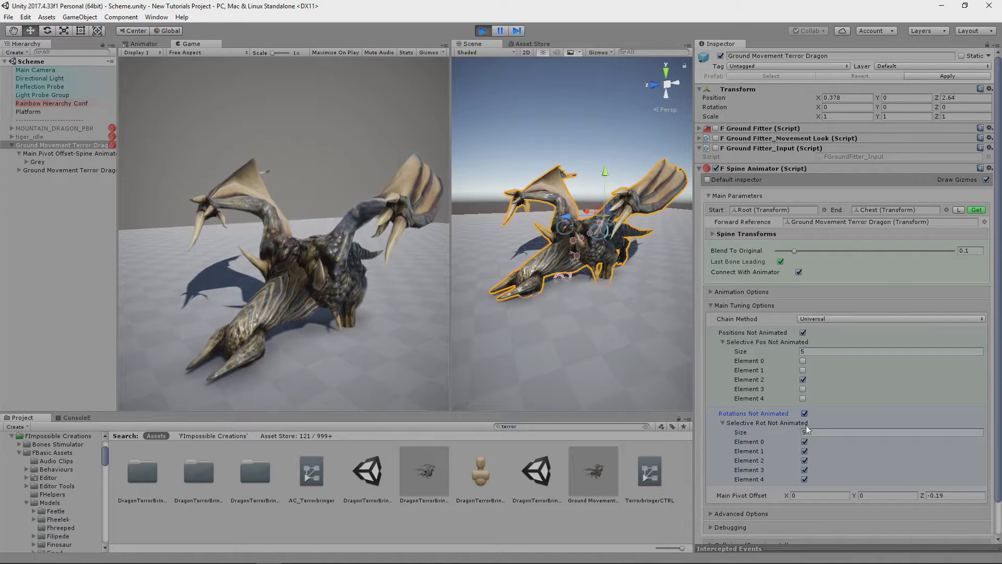
click(805, 471)
click(804, 470)
click(804, 480)
click(807, 469)
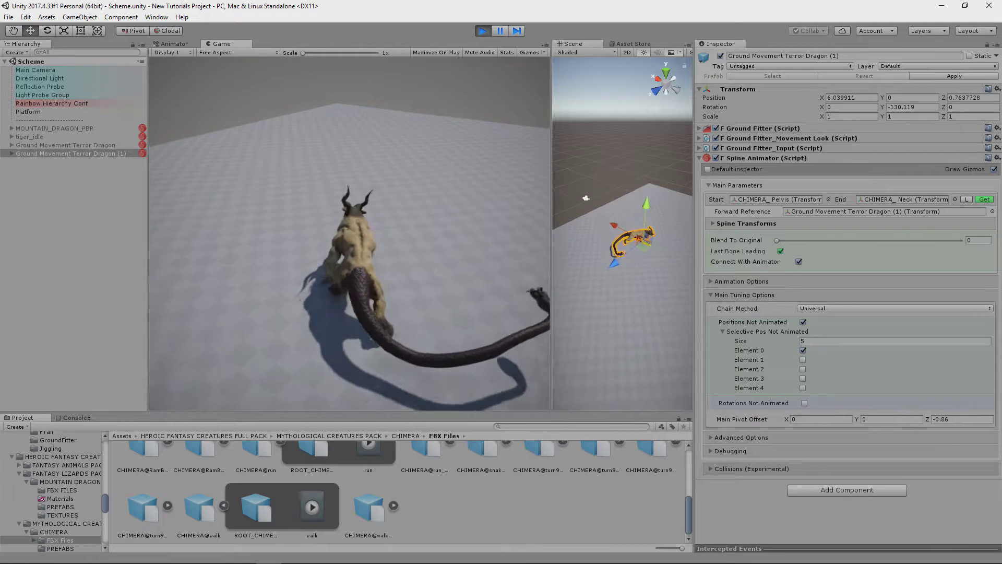
Step: Enter play mode with the wolf and walk it in several directions to test its turning
click(483, 31)
right_drag(597, 205, 496, 173)
key(w)
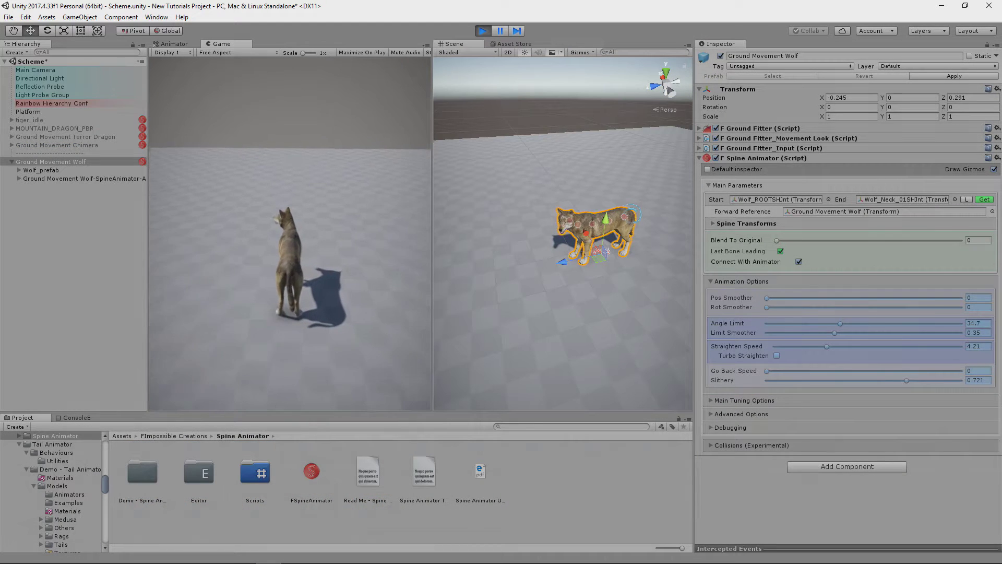
key(s)
key(a)
key(w)
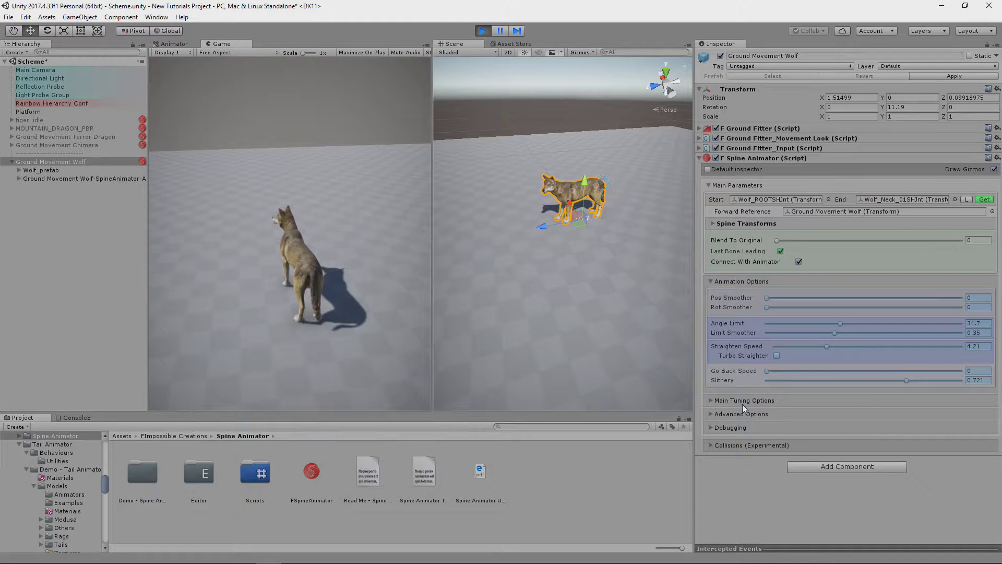
Step: Set the wolf's Main Pivot Offset Z to about -0.72 in its main tuning options and walk it around to test
click(739, 401)
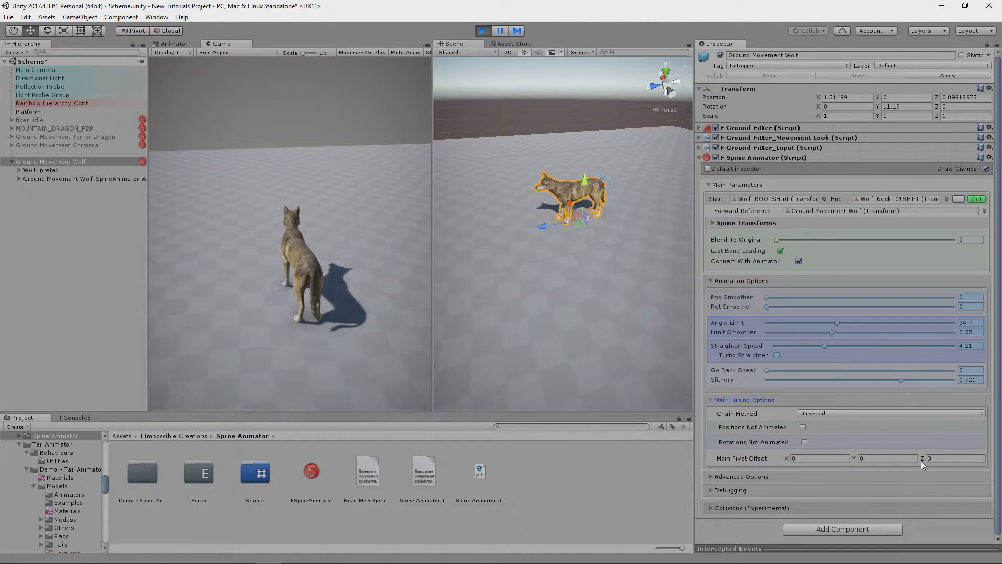
drag(924, 458, 911, 455)
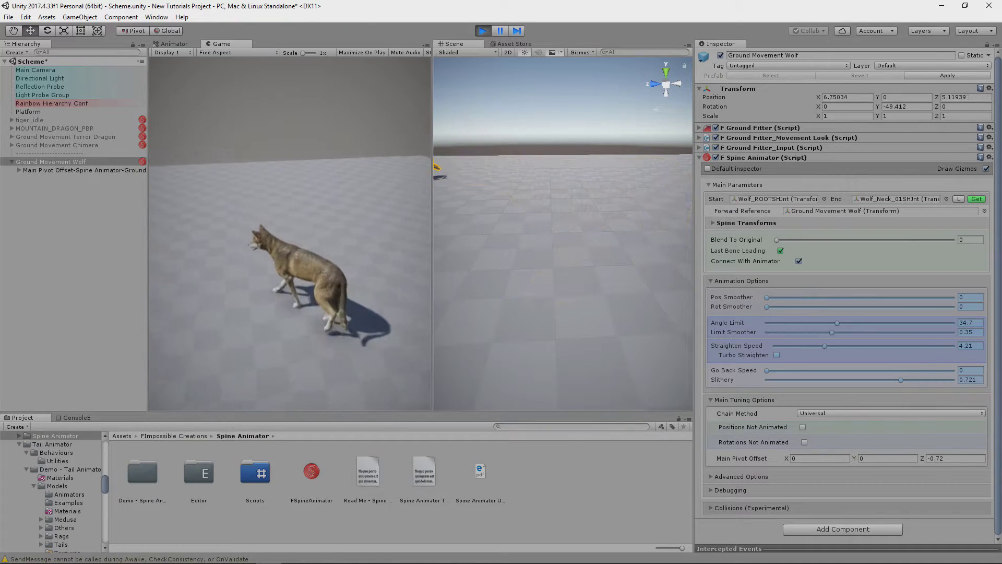
key(a)
key(w)
key(d)
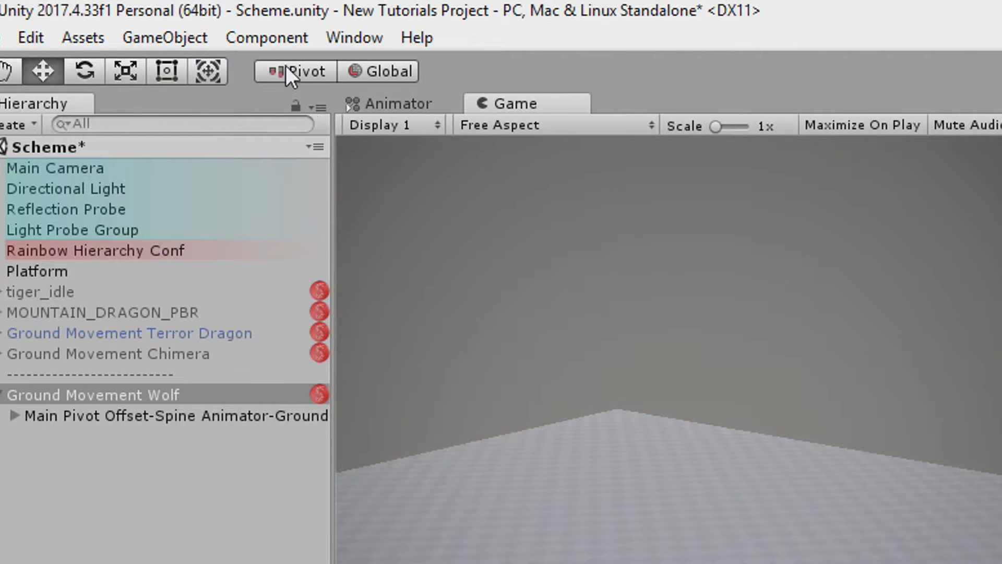
Step: Toggle the transform handle placement between Pivot and Center to check where the wolf's pivot sits
click(289, 68)
click(290, 68)
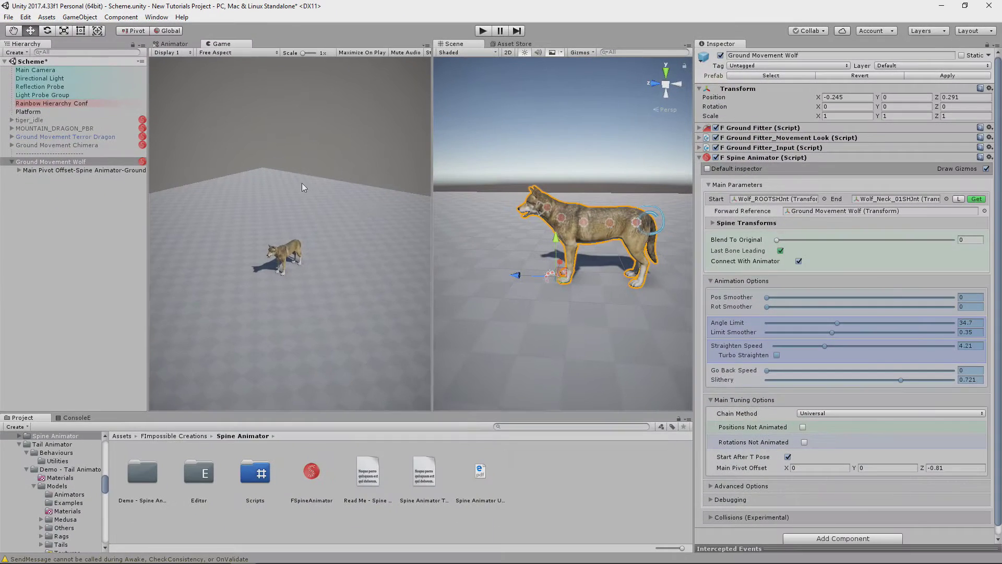
click(131, 31)
Step: Collapse the wolf's Animation Options, open its Advanced Options and toggle Queue To Last Update
click(735, 281)
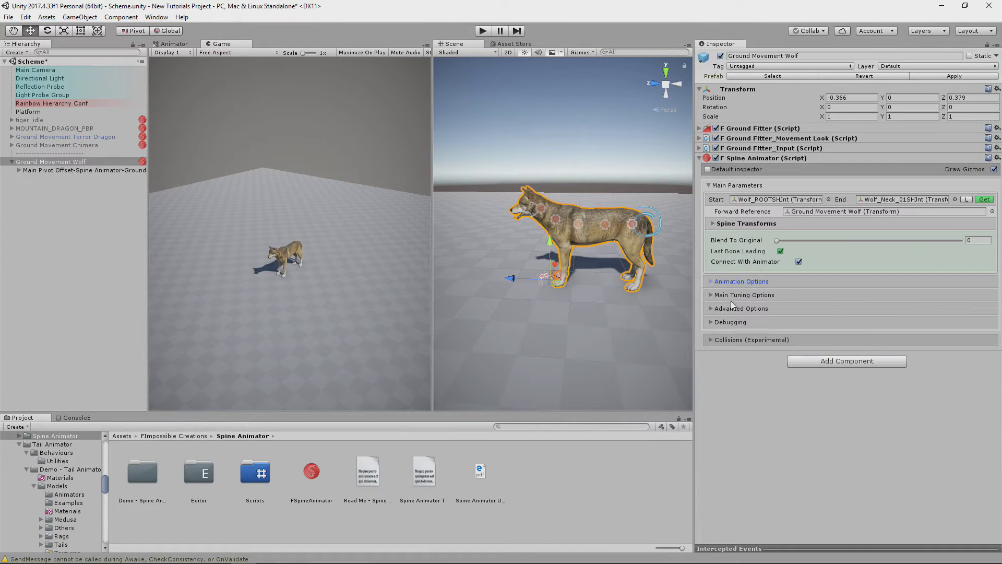
click(732, 309)
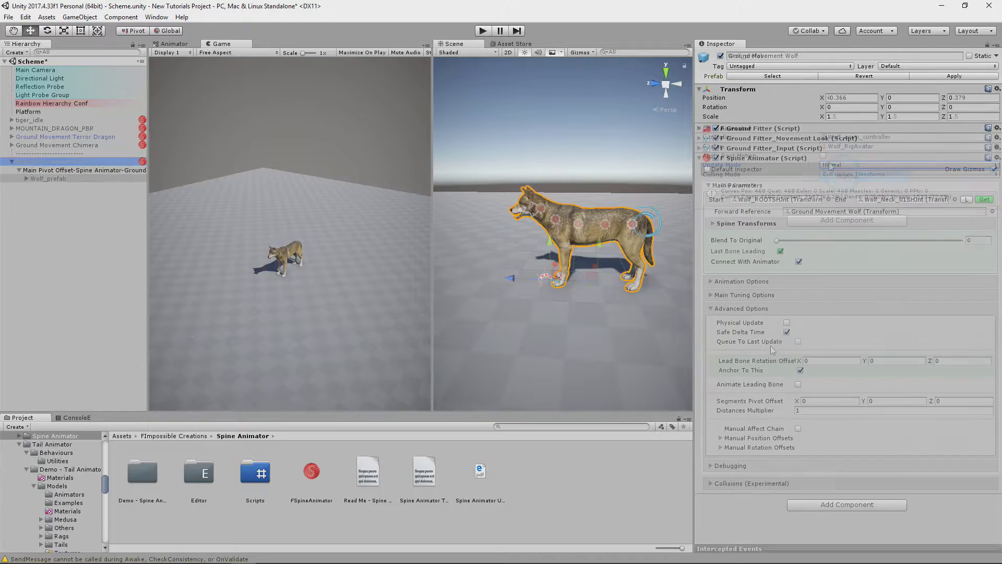
click(799, 343)
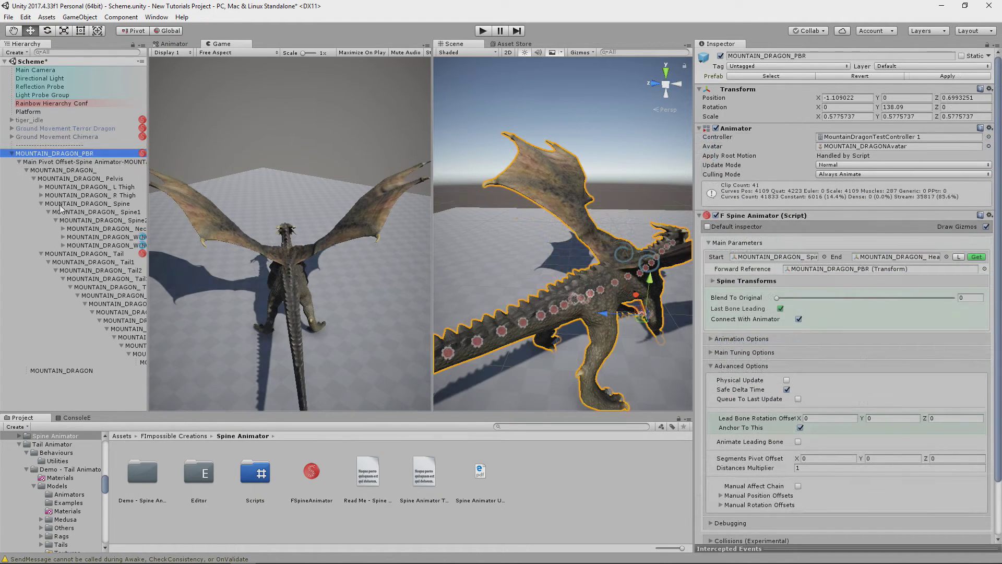
Step: Try moving the mountain dragon's Pelvis bone, undo the move and select its Tail bone
click(95, 179)
drag(584, 300, 552, 283)
key(ctrl+z)
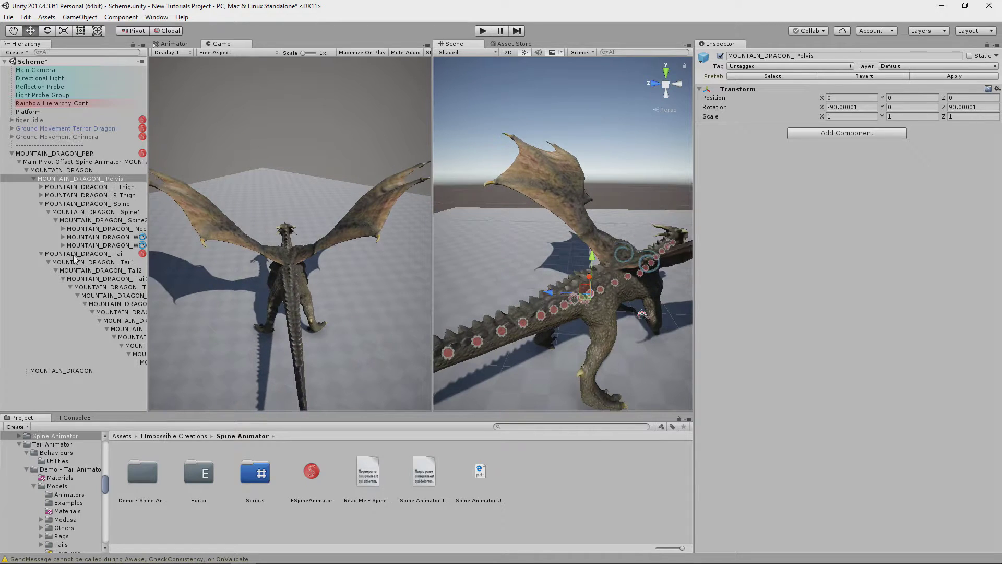
click(97, 254)
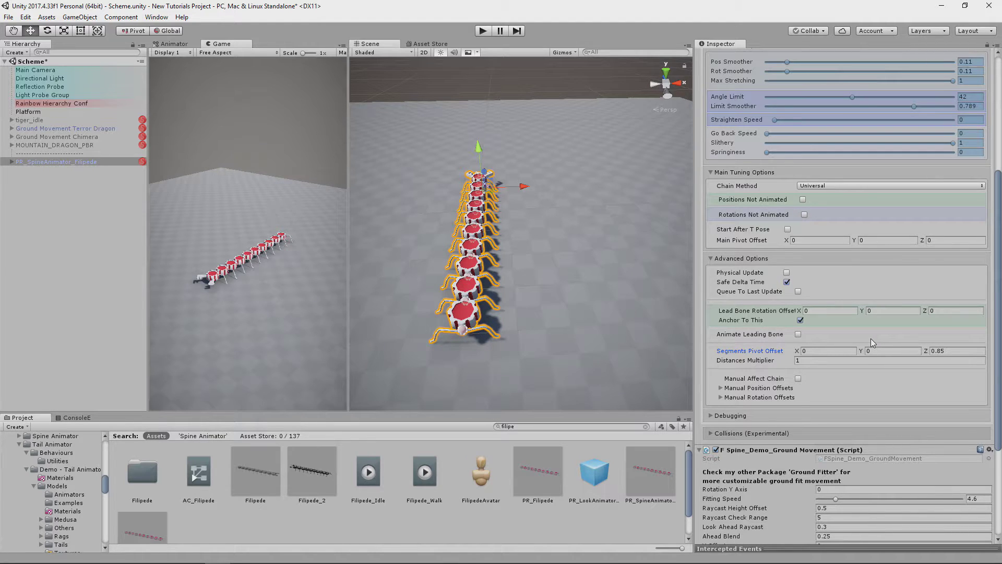
Step: Enter play mode with the filipede, set Segments Pivot Offset Z to about 0.79 and walk it in different directions
click(484, 30)
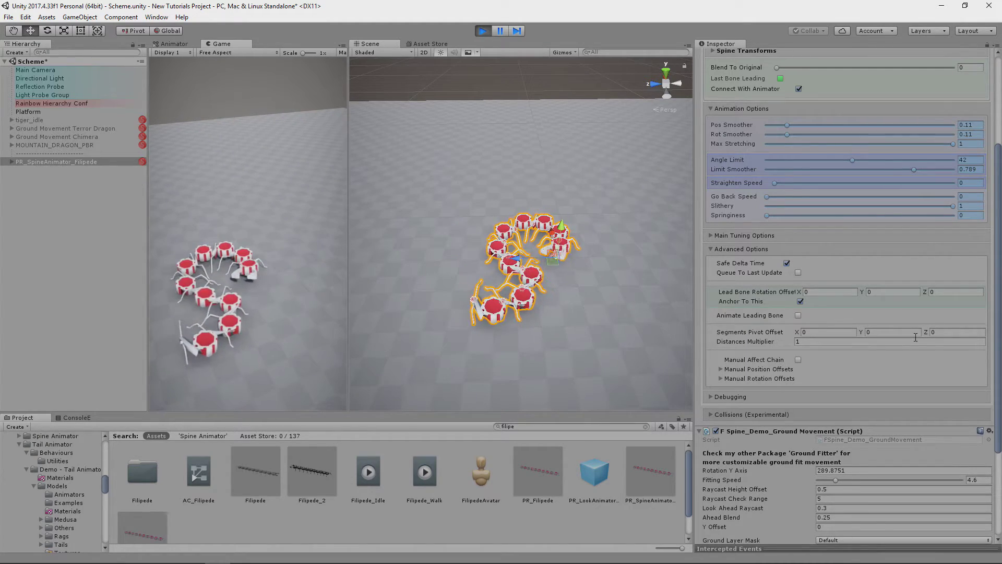
drag(927, 334, 942, 336)
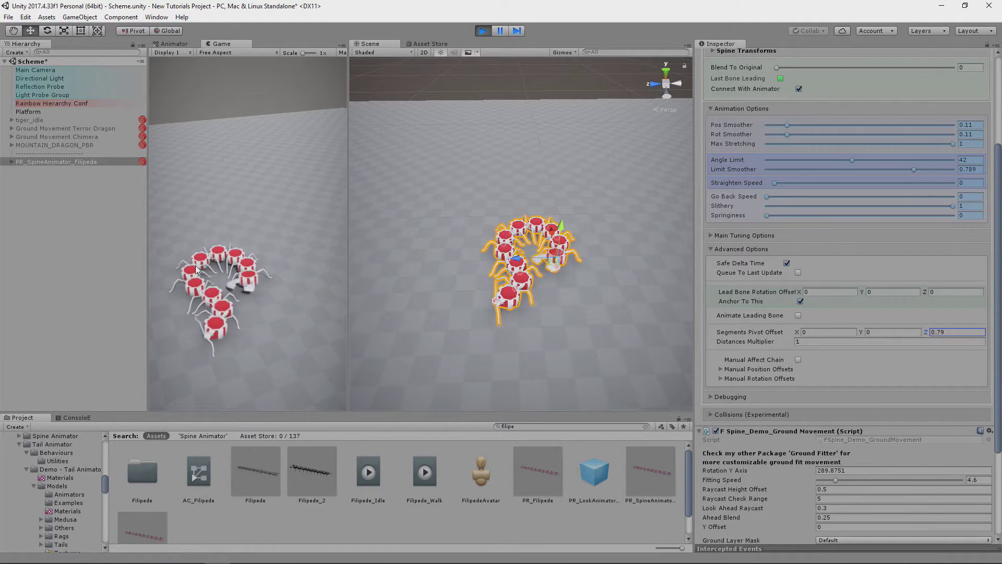
key(w)
key(d)
key(a)
key(d)
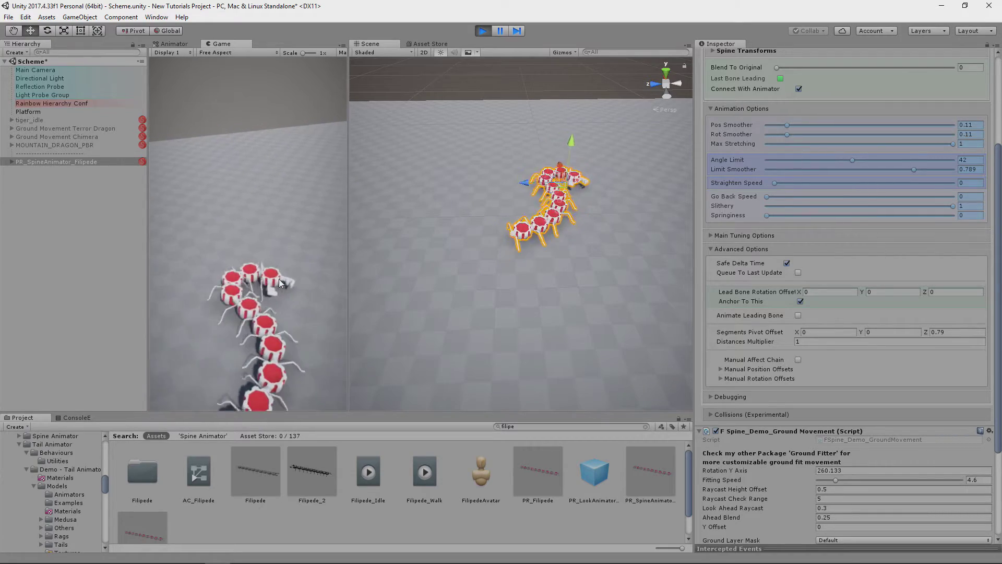
key(w)
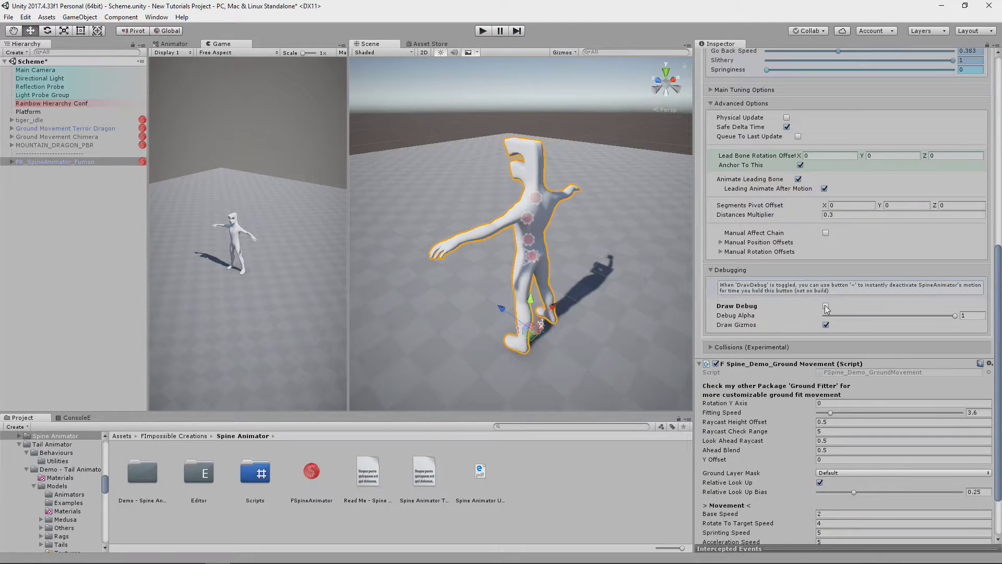
Step: Enable Draw Debug on the Fuman model, enter play mode and walk it around
click(826, 306)
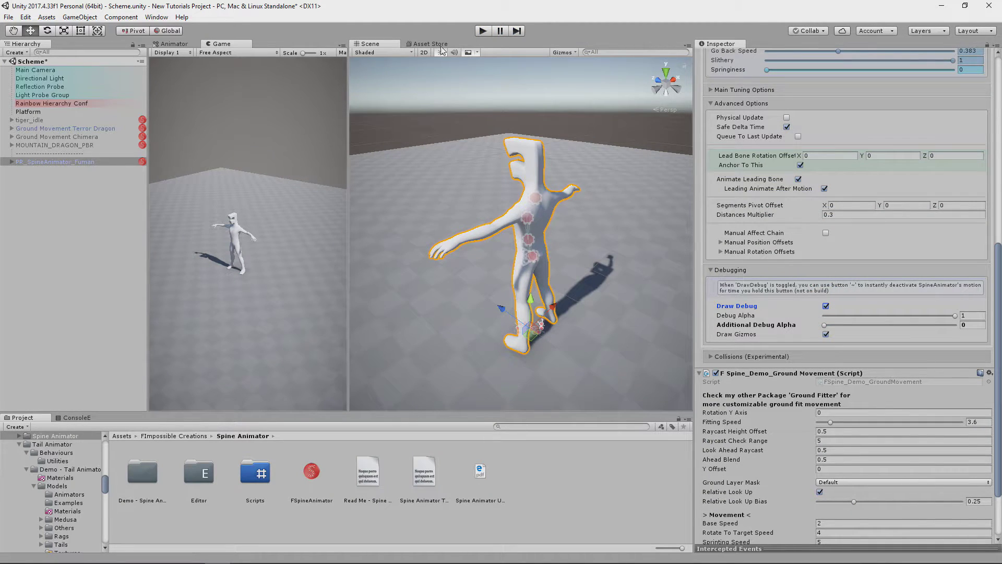
click(482, 30)
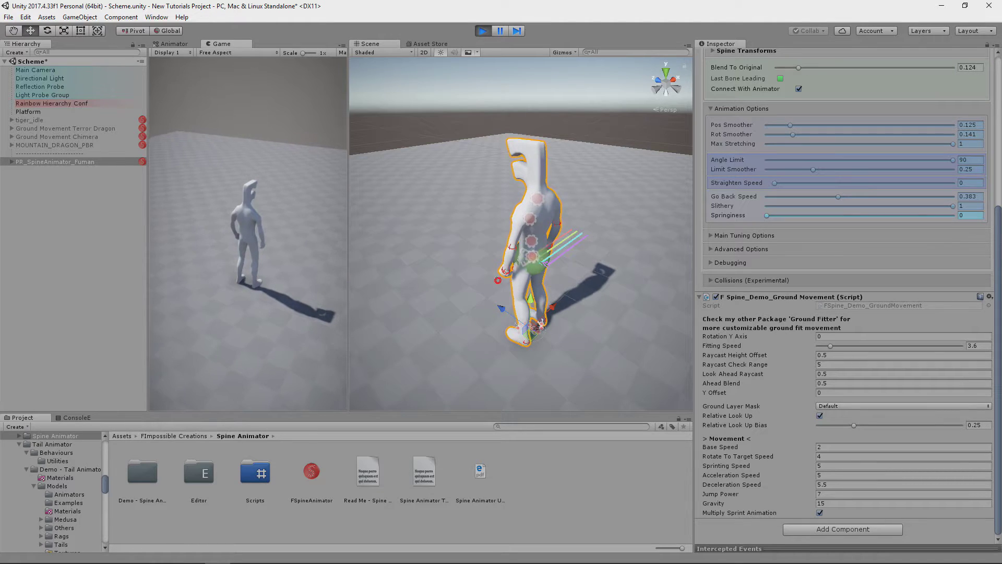
key(w)
key(d)
Step: Test the Fuman model's Distances Multiplier at 1 in the Advanced Options, viewing it from another angle, and restore it to 0.3
click(738, 249)
click(852, 351)
text(1)
alt+drag(483, 244, 631, 246)
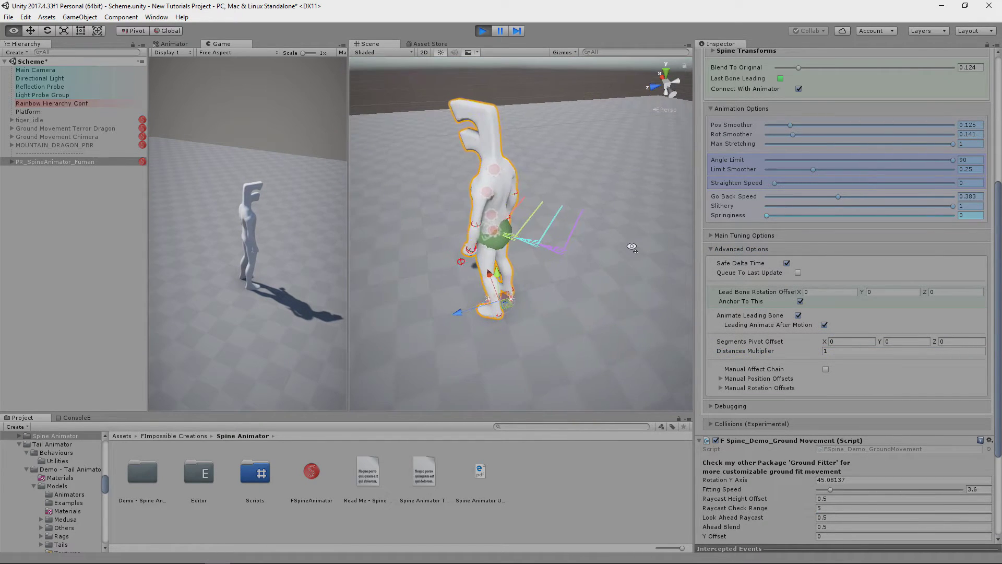
scroll(629, 246, down, 4)
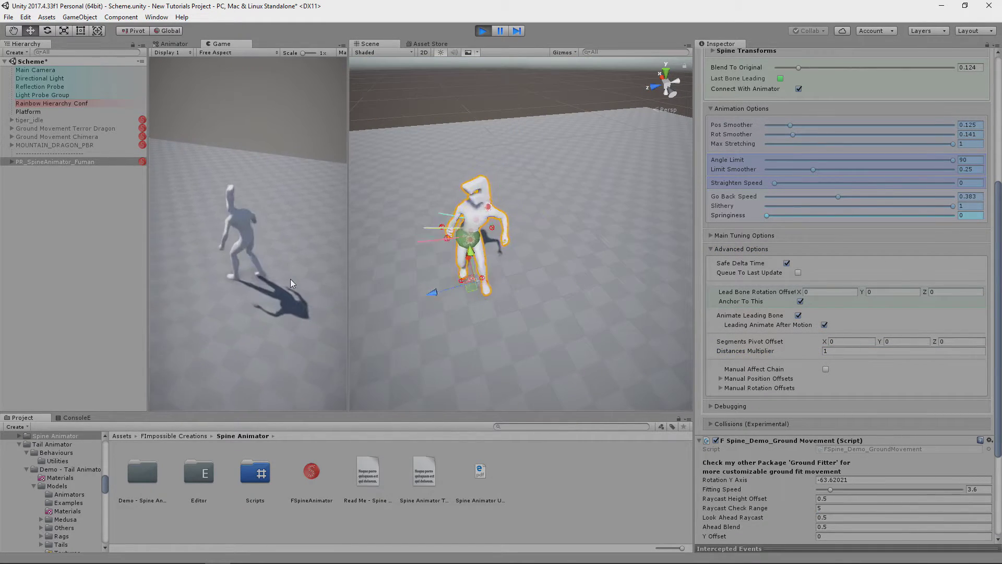
click(830, 350)
text(0.3)
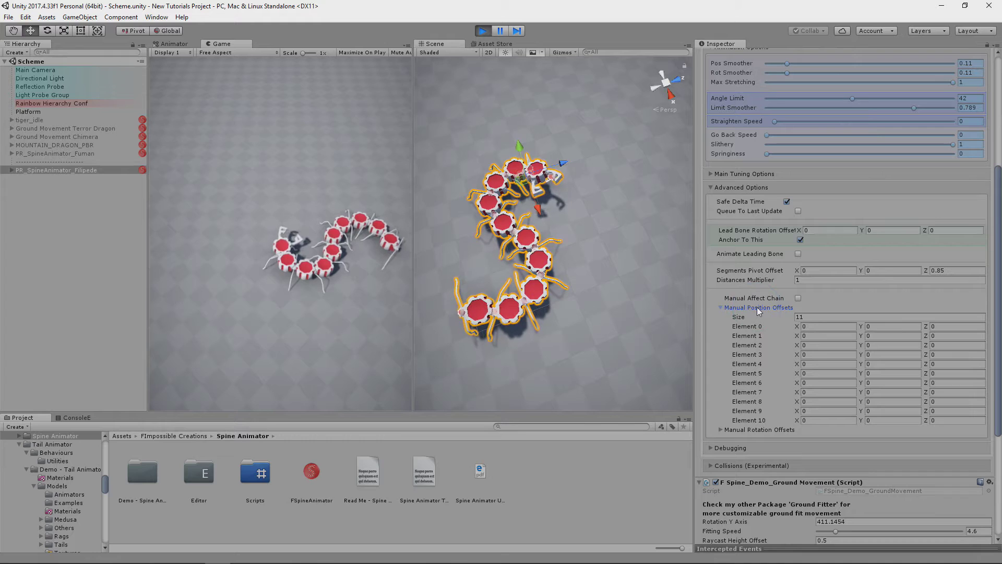
Step: Set the filipede's Element 1 manual position offset Y to 0.85 and its manual rotation offset Z to 25.45
click(809, 326)
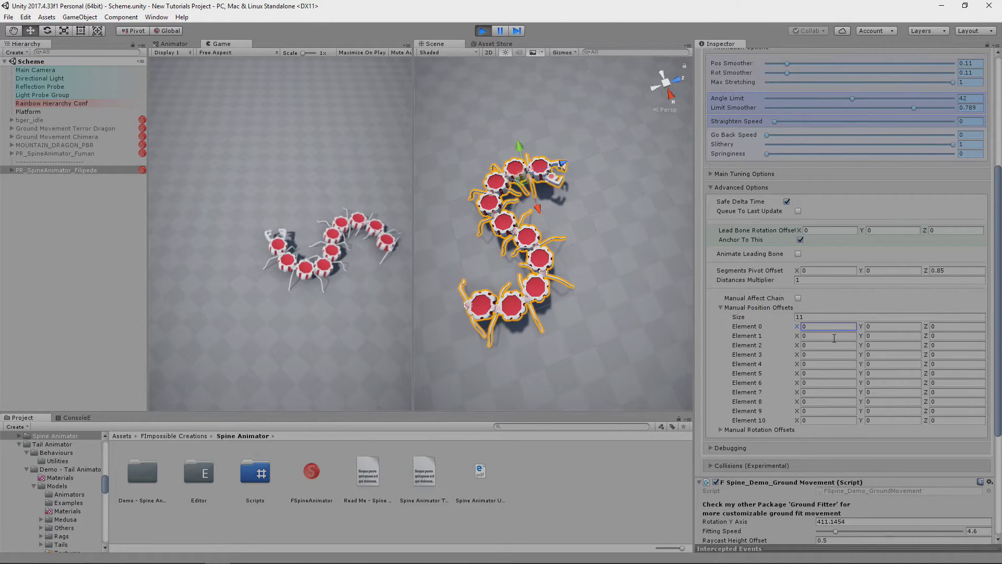
click(887, 335)
text(0.85)
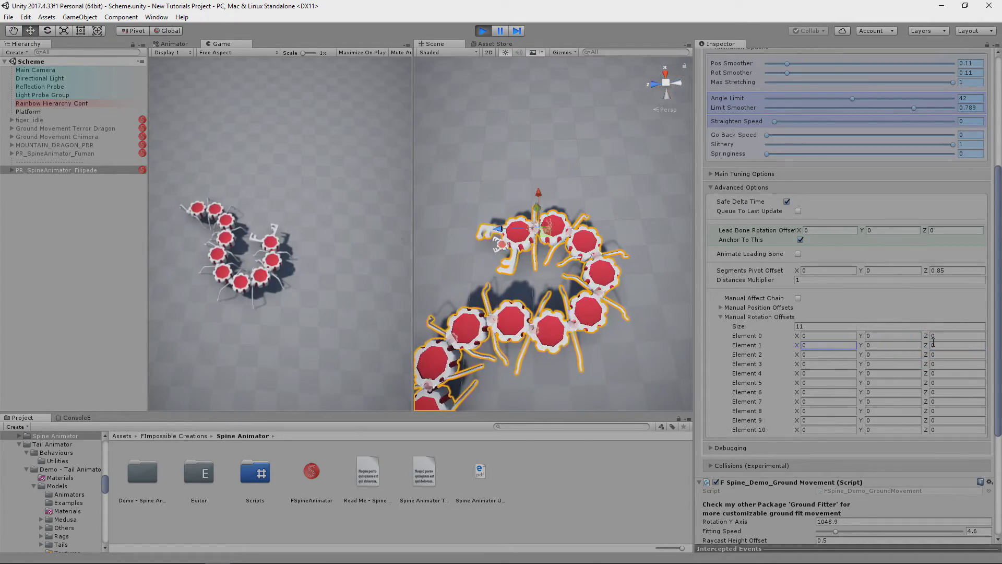
click(933, 345)
text(25.45)
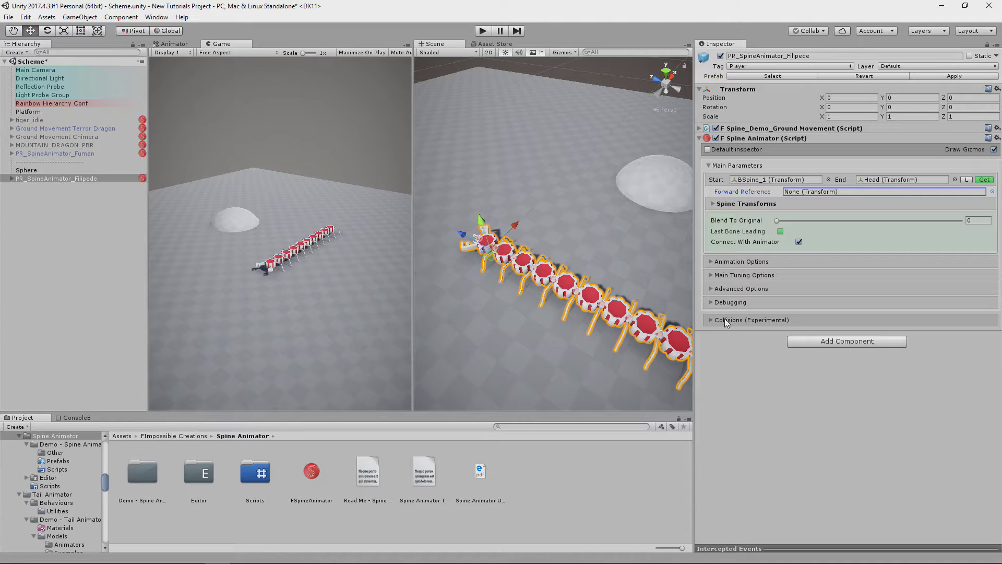
Step: Enable Use Collisions in the filipede's experimental collision settings and set the Scale Multiplier to 2.18
click(726, 320)
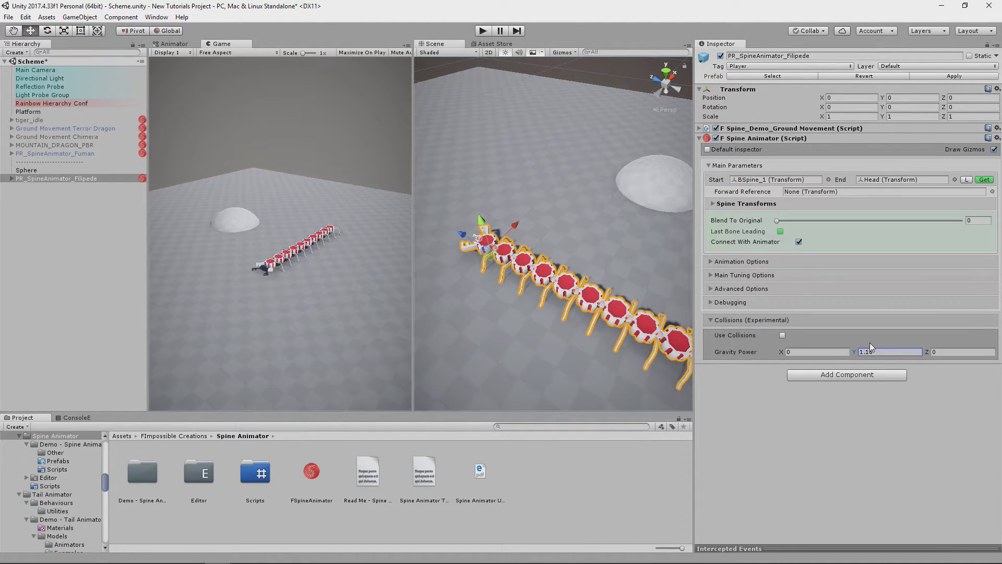
click(783, 335)
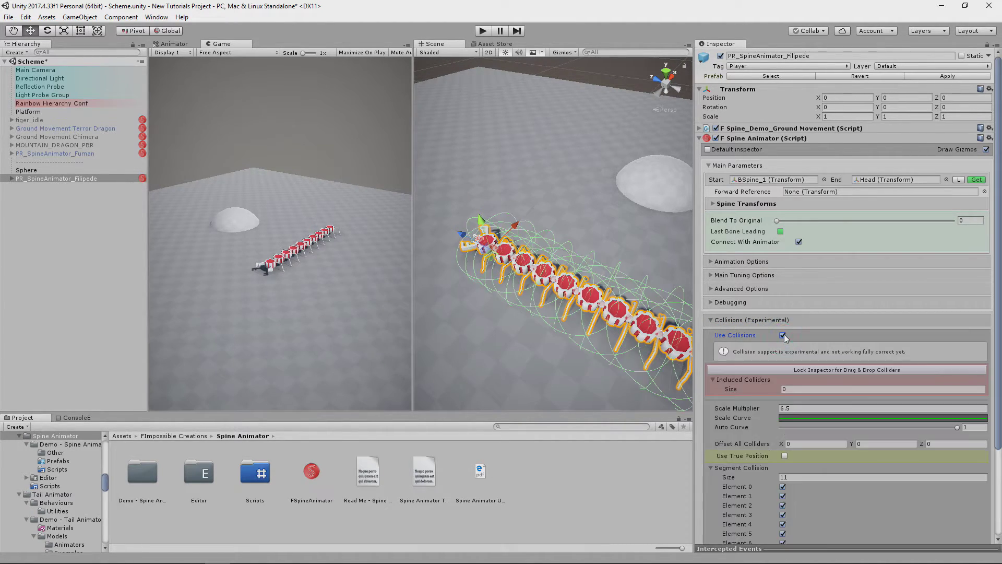
scroll(784, 334, down, 3)
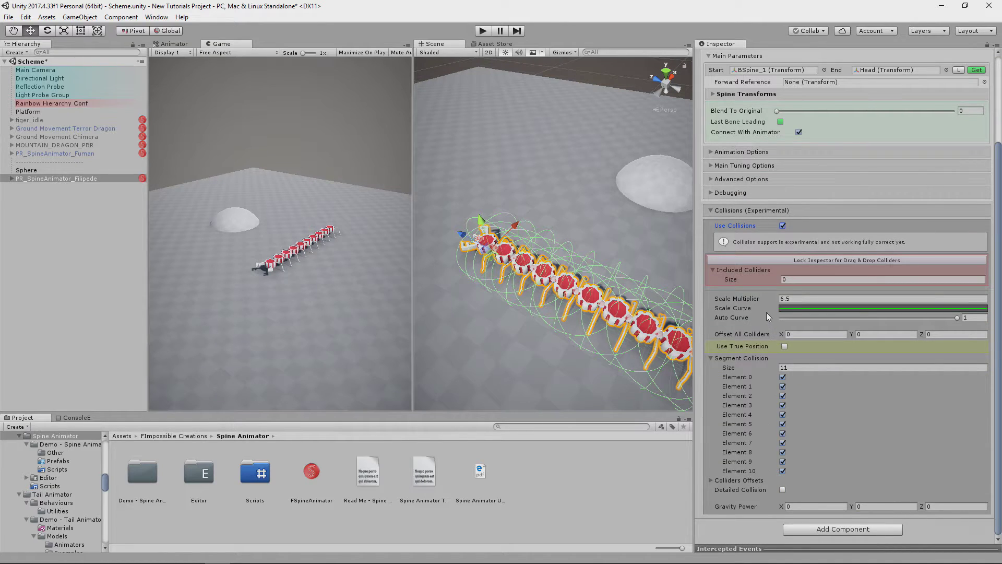
drag(755, 296, 679, 308)
Step: Test the filipede's Offset All Colliders X value, expand Colliders Offsets and shift Element 4 to about -0.36 on X
mouse_move(781, 334)
mouse_down()
mouse_move(763, 332)
mouse_move(779, 333)
mouse_up()
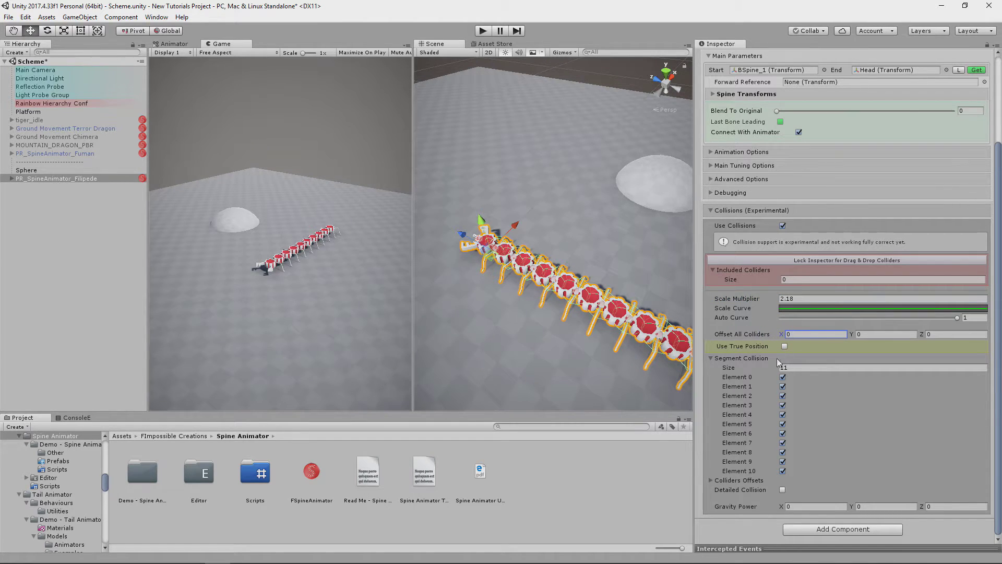
click(738, 479)
scroll(738, 470, down, 3)
drag(781, 423, 730, 421)
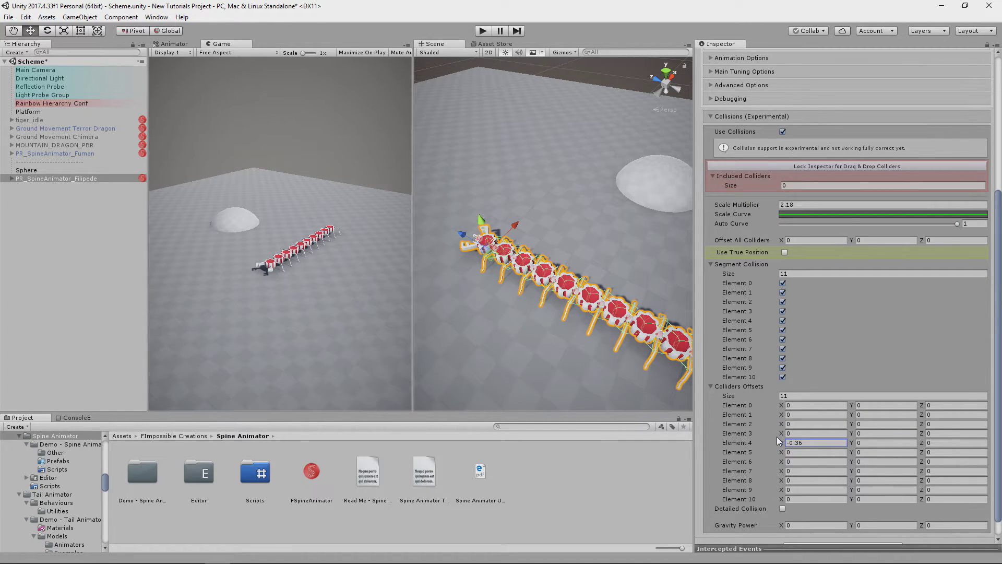
Step: Collapse Segment Collision and Colliders Offsets, and add the Sphere to the filipede's Included Colliders
scroll(814, 293, up, 5)
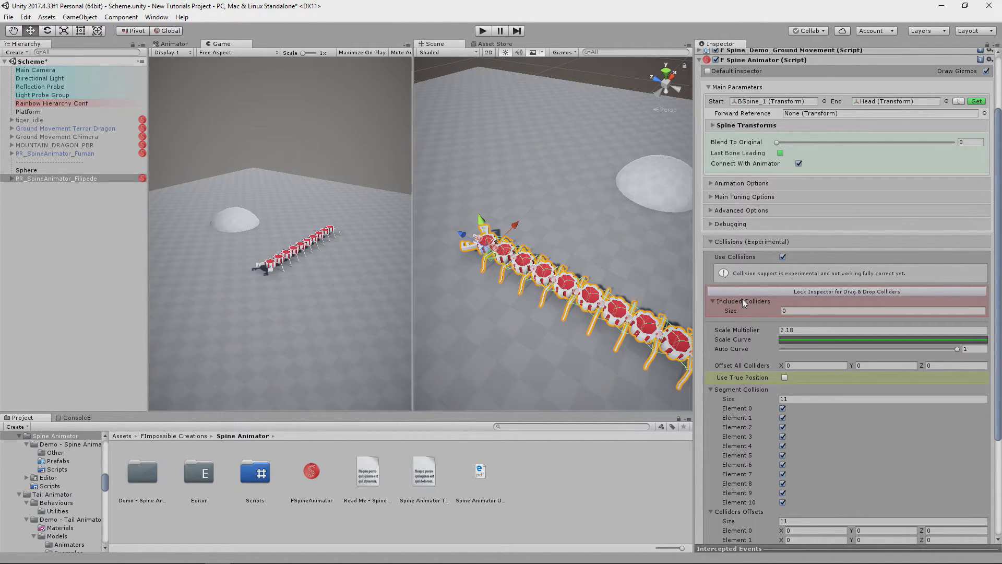
click(726, 390)
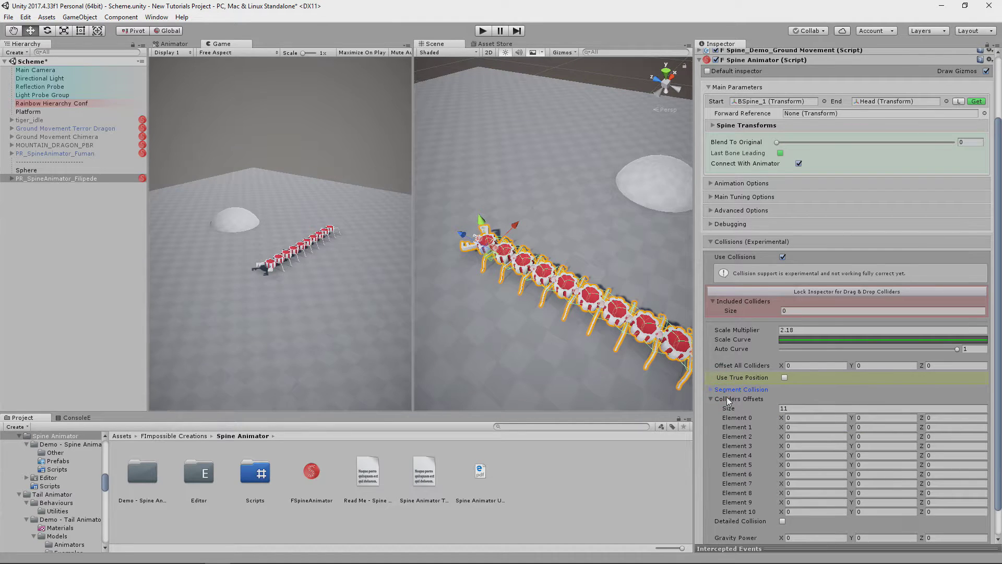
click(727, 399)
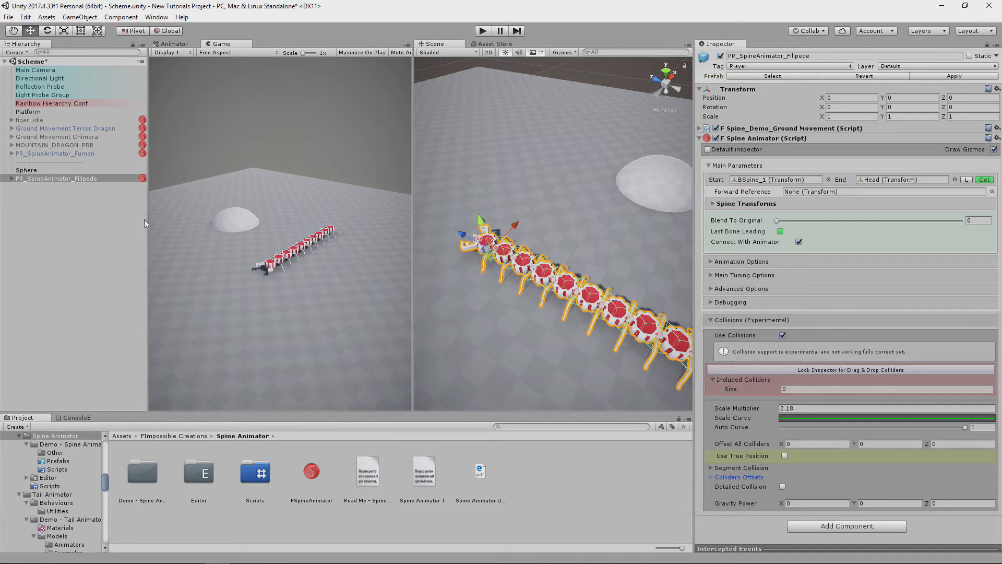
drag(30, 173, 627, 268)
drag(765, 388, 755, 380)
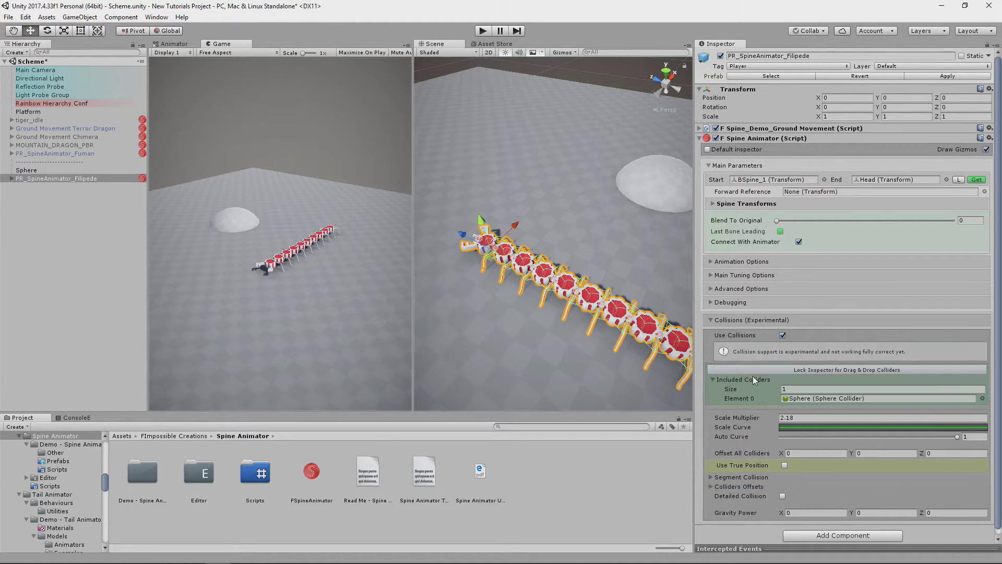
Step: Run the scene, test the sphere's collision against the filipede and try a negative Gravity Power on Y before stopping playback
click(479, 30)
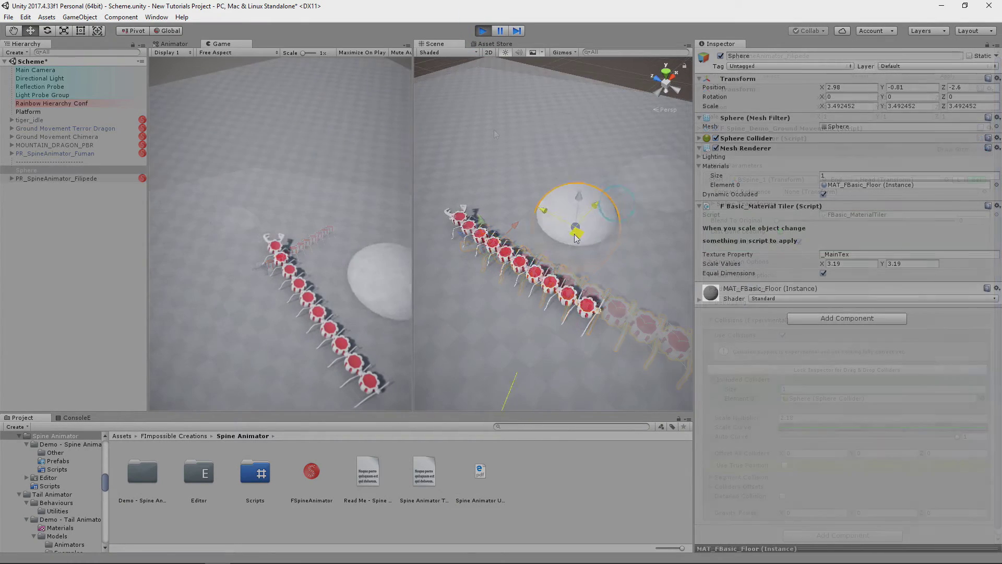
drag(575, 229, 557, 239)
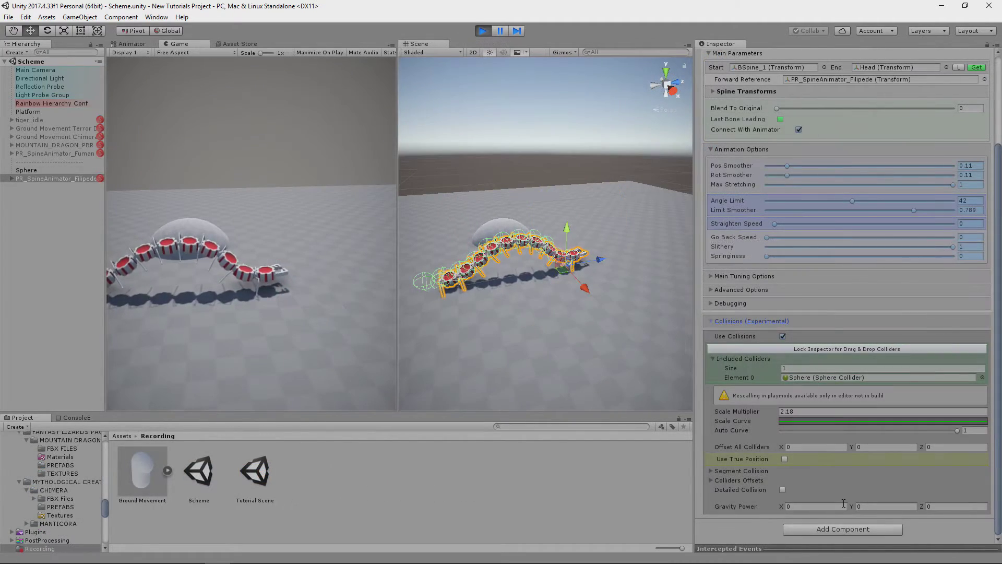
drag(850, 506, 810, 505)
key(ctrl+p)
Step: Add the Platform to the filipede's Included Colliders, and push the sphere against its body with the scene playing
drag(757, 386, 755, 385)
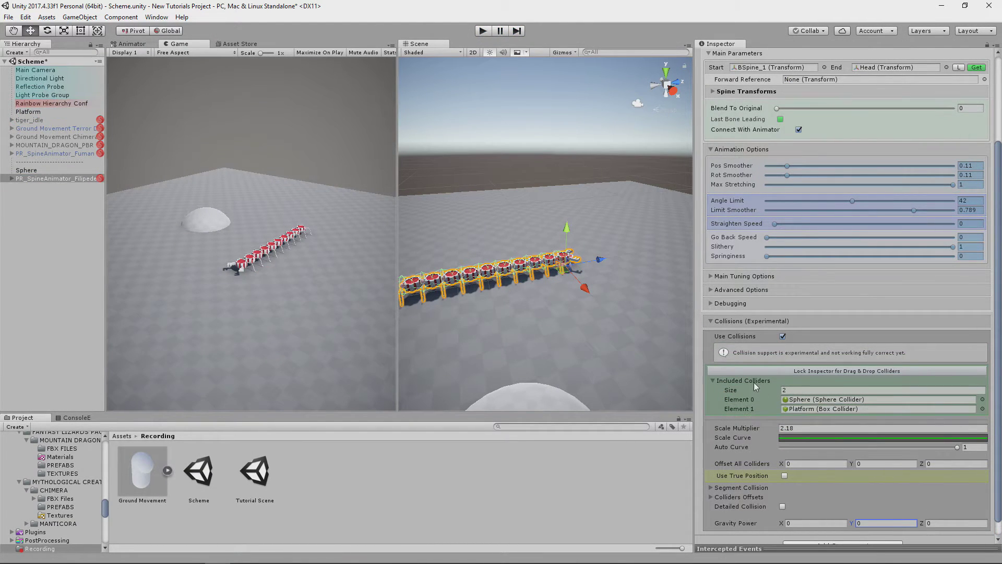
click(485, 37)
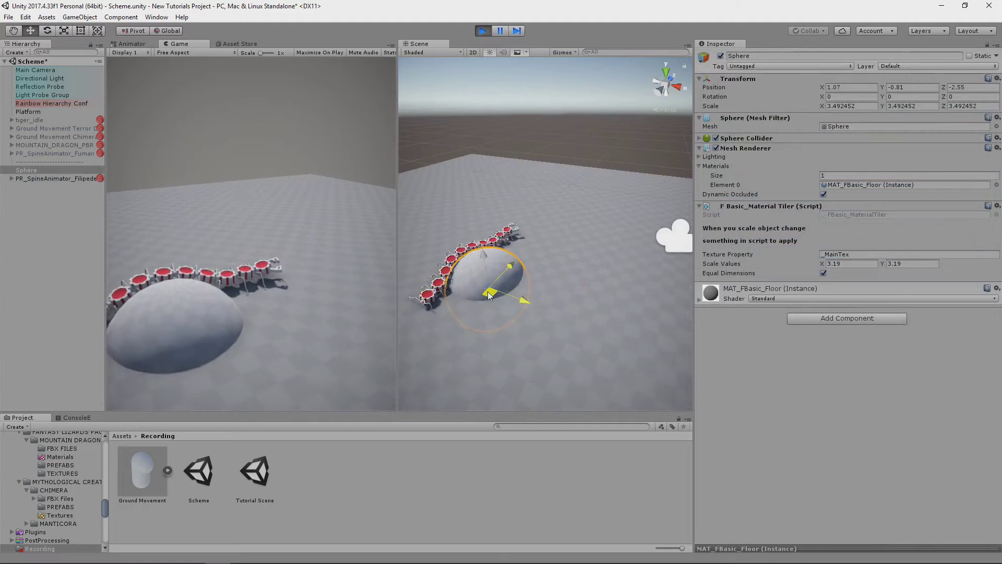
drag(487, 290, 424, 262)
Step: Set the filipede's Gravity Power Y to about -1.97 in its collision settings during playback
click(438, 269)
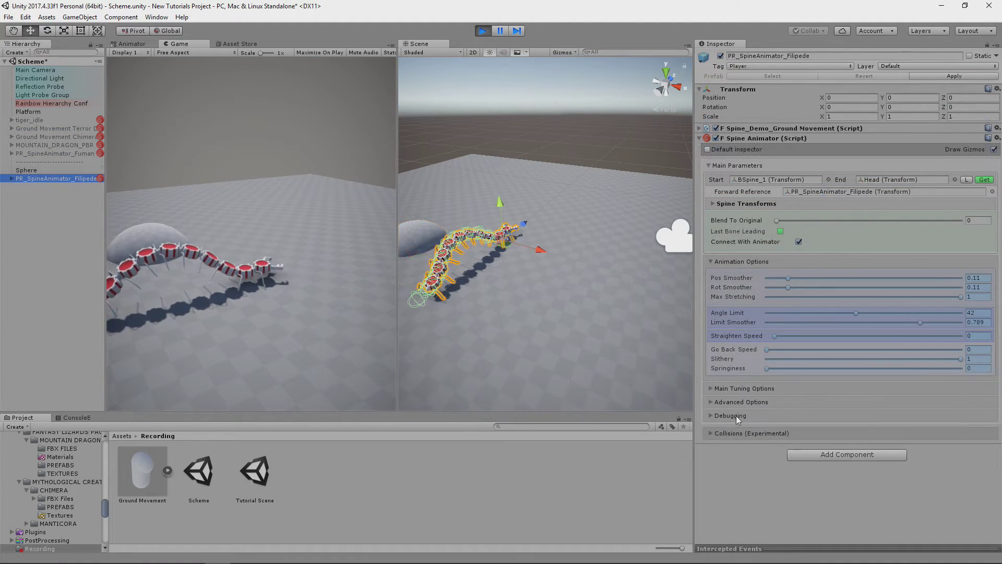
scroll(731, 430, down, 5)
drag(850, 502, 813, 502)
Step: Steer the filipede around the platform and make it jump in the Game view to test the gravity
click(281, 285)
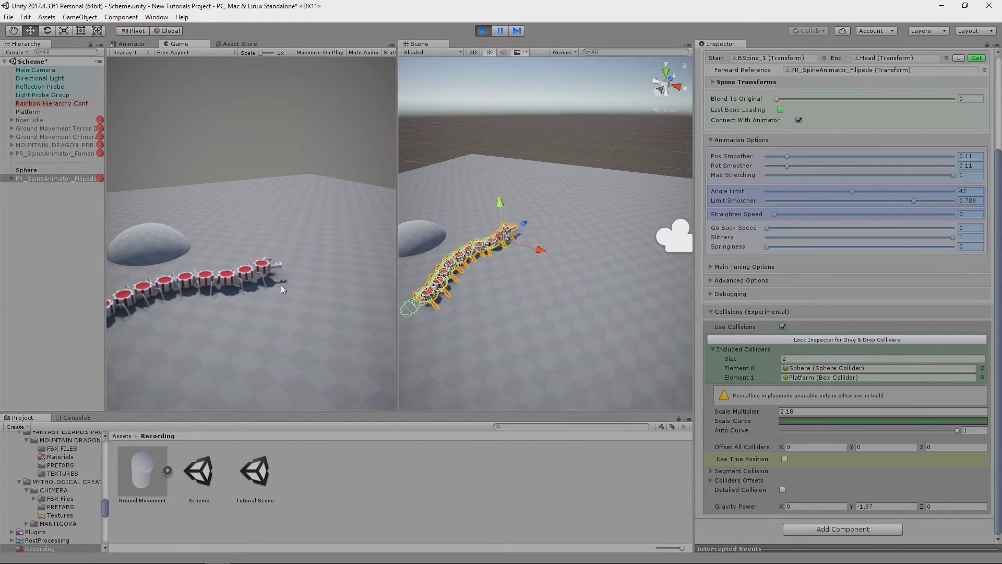
key(s)
key(d)
key(w)
key(a)
key(s)
key(d)
key(space)
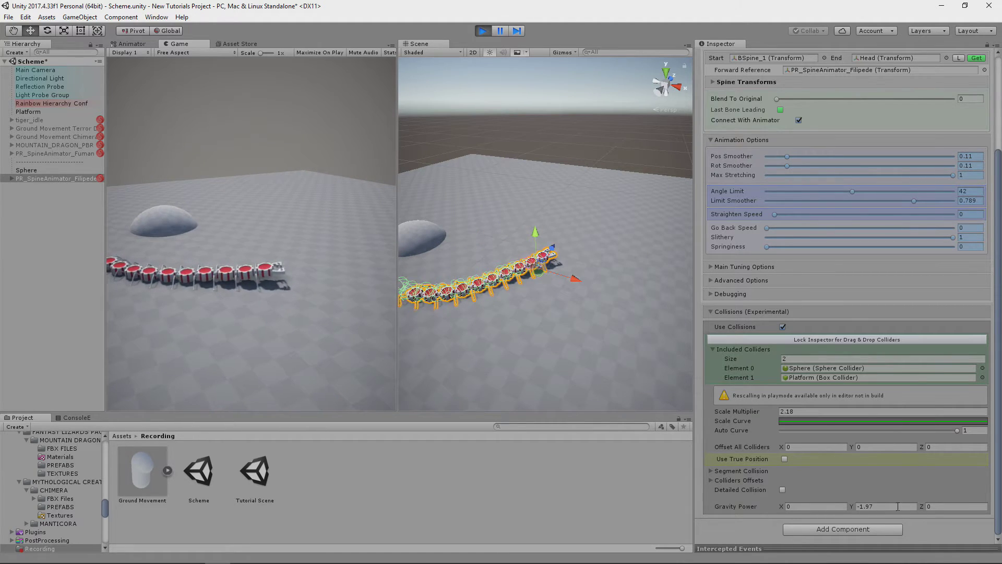
Step: Set the filipede's Gravity Power Y to 0 and test its movement and jump again
click(864, 506)
text(0)
click(313, 310)
key(d)
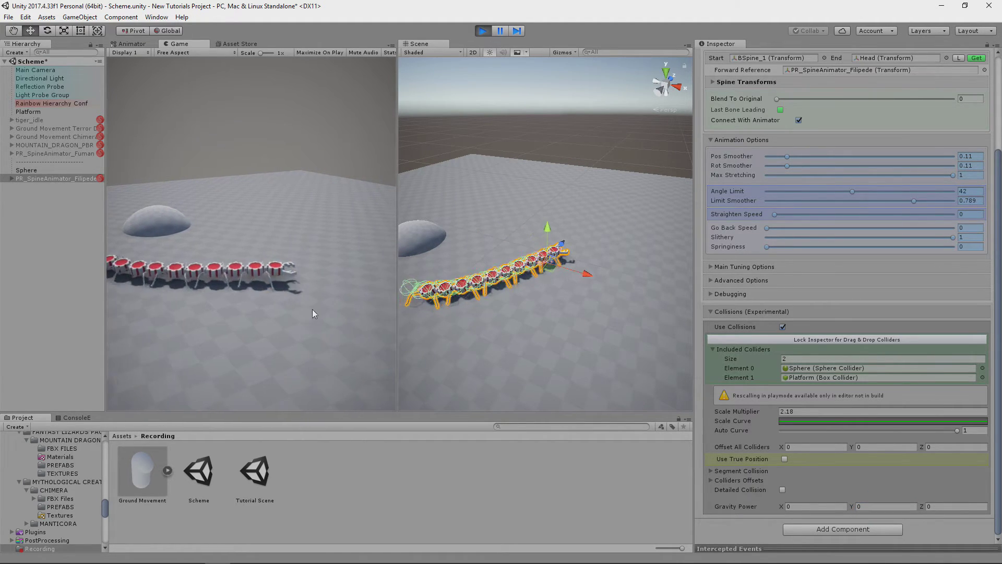
key(space)
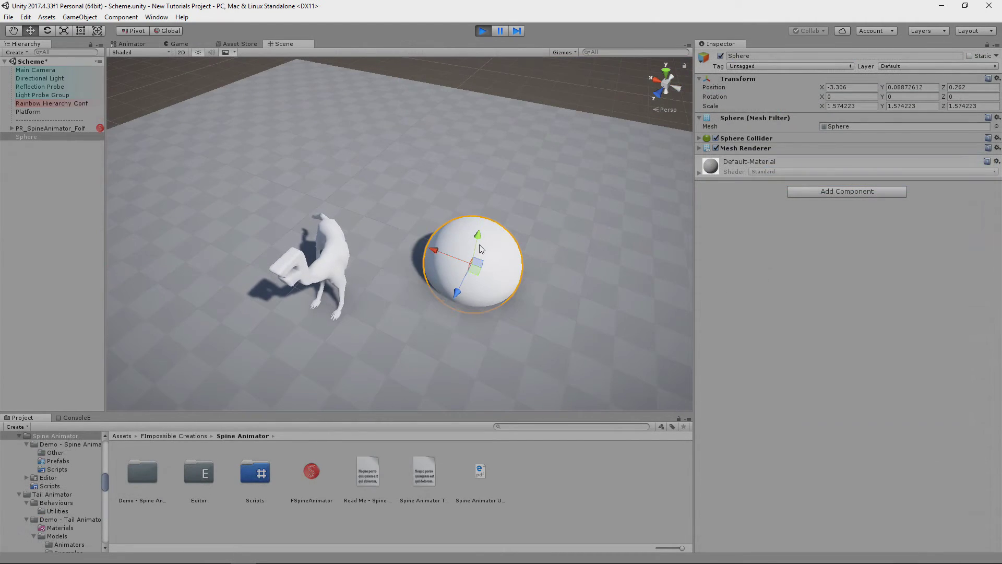
Step: Move the sphere against the Folf model, and review the collision settings in the Folf's Spine Animator component
drag(479, 237, 296, 212)
click(342, 269)
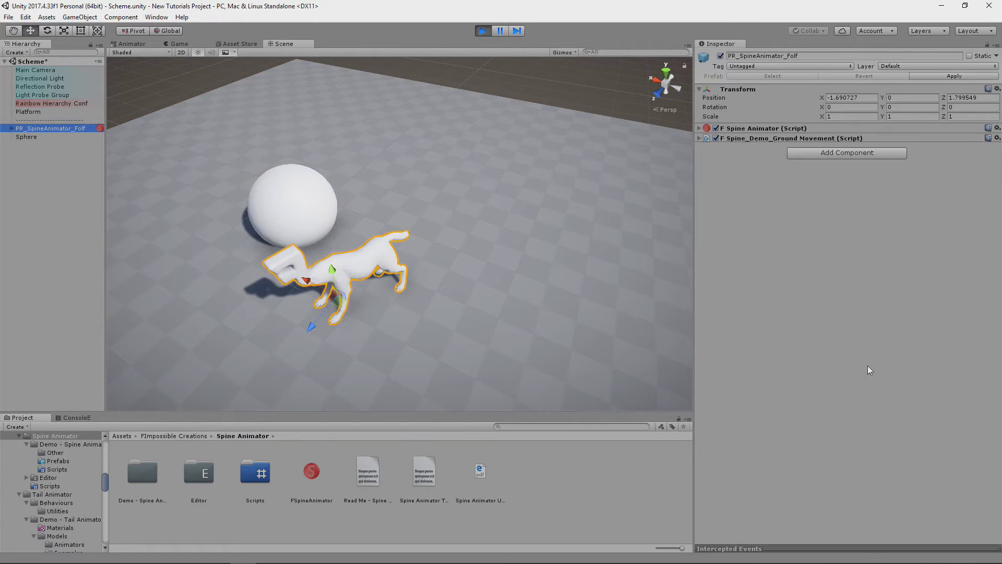
click(749, 130)
click(752, 415)
scroll(757, 463, down, 5)
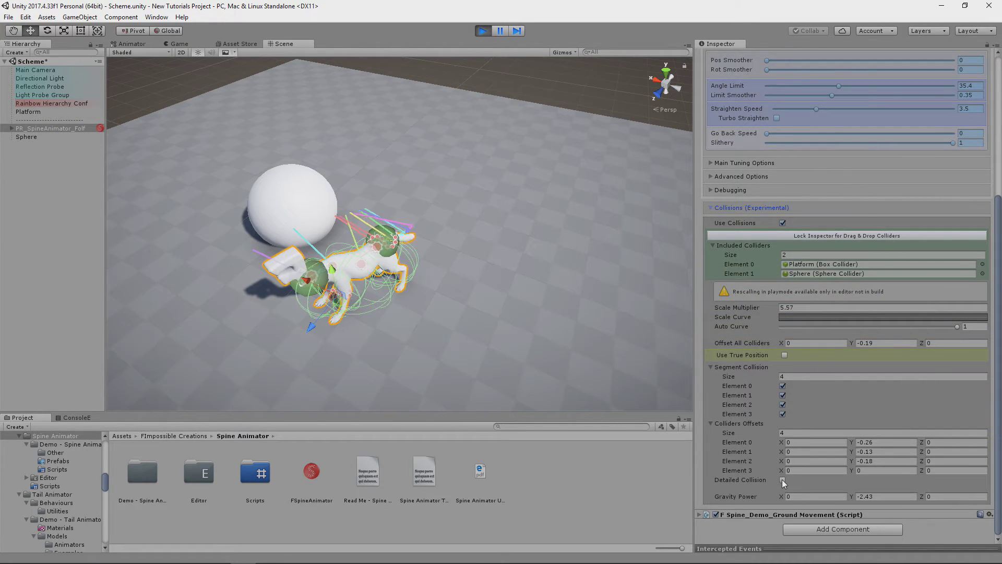
scroll(753, 204, up, 3)
scroll(753, 205, up, 3)
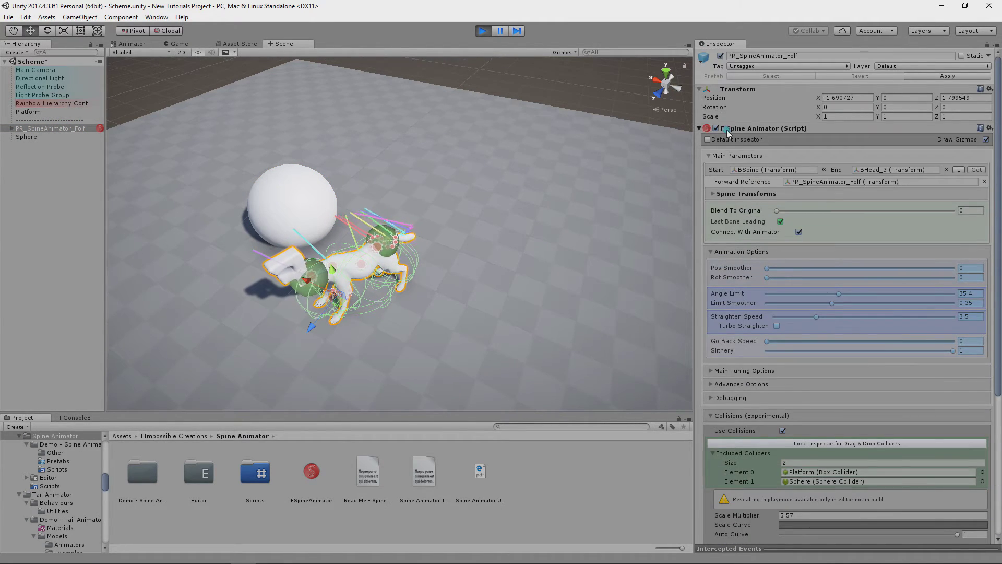
Step: Collapse the Folf's Spine Animator component and reselect the sphere
click(726, 129)
click(59, 135)
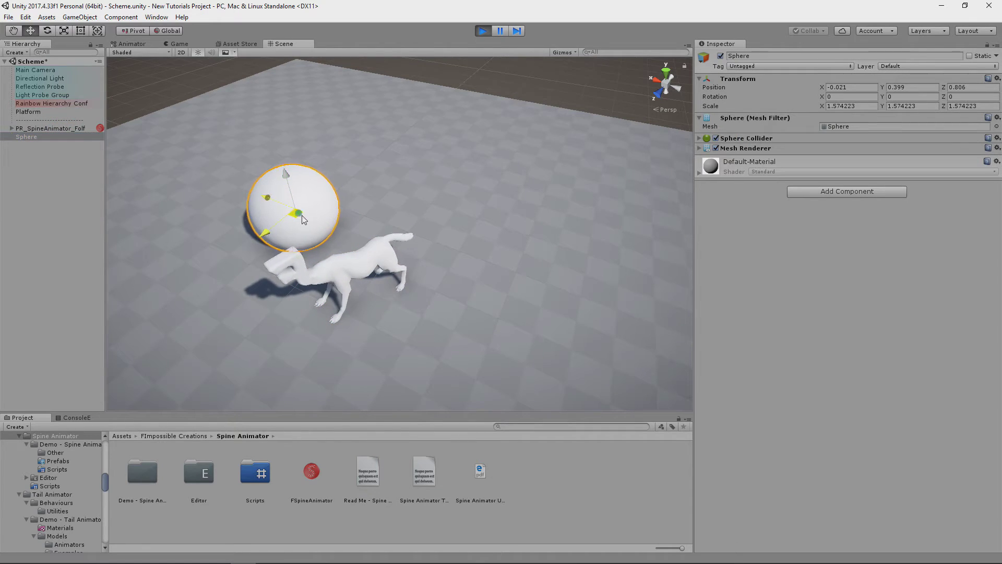